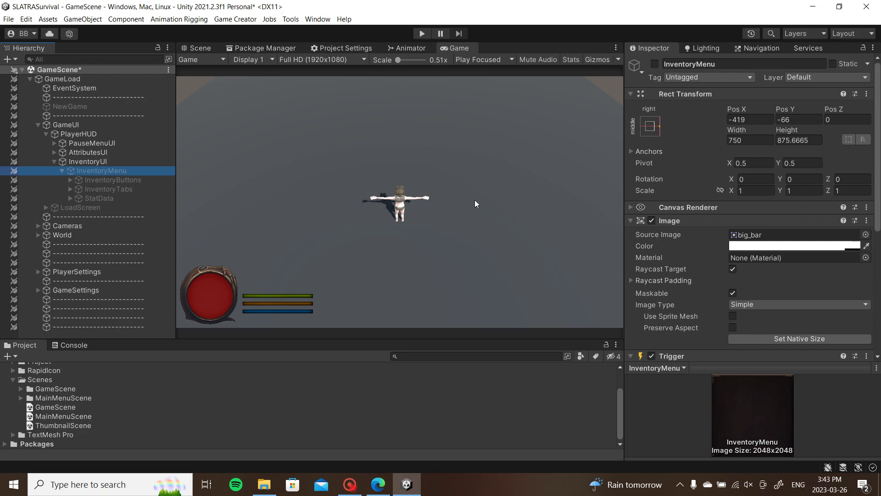
Collapse the InventoryMenu object in the hierarchy and review its Image and Trigger components
{"action": "left_click", "coordinate": [62, 171]}
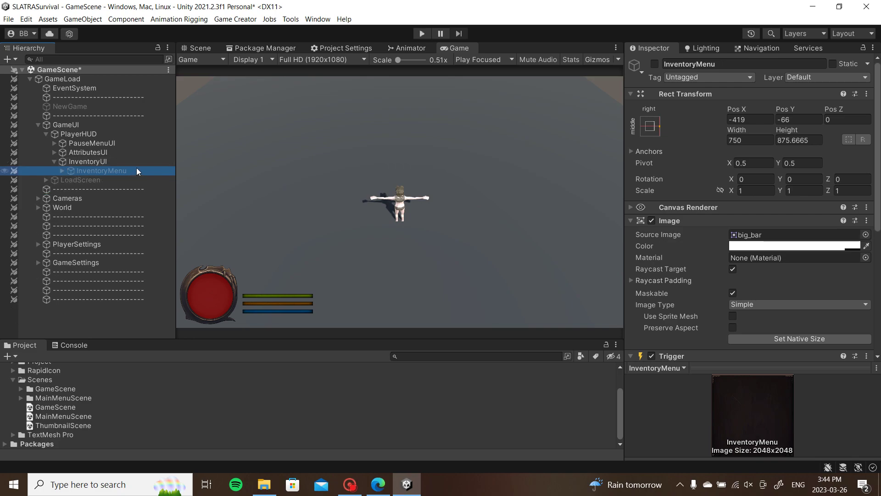
{"action": "scroll", "coordinate": [860, 174], "scroll_direction": "down", "scroll_amount": 4}
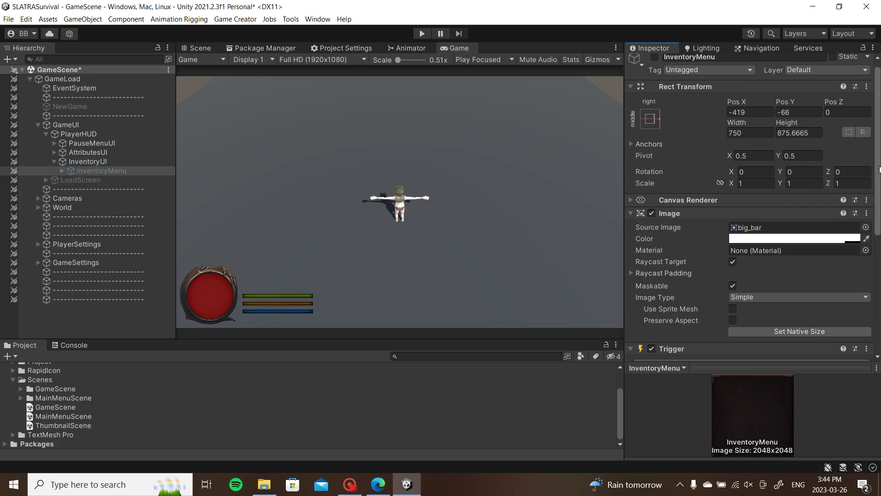
{"action": "scroll", "coordinate": [879, 293], "scroll_direction": "down", "scroll_amount": 5}
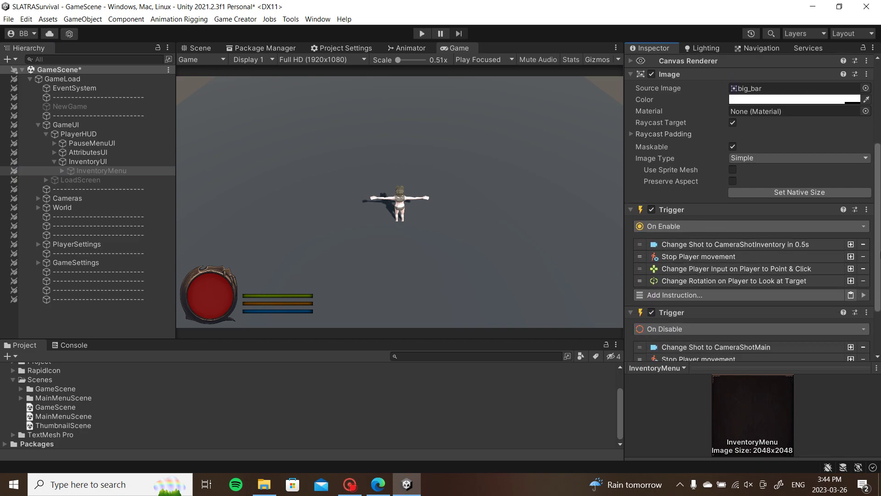
{"action": "scroll", "coordinate": [879, 293], "scroll_direction": "up", "scroll_amount": 7}
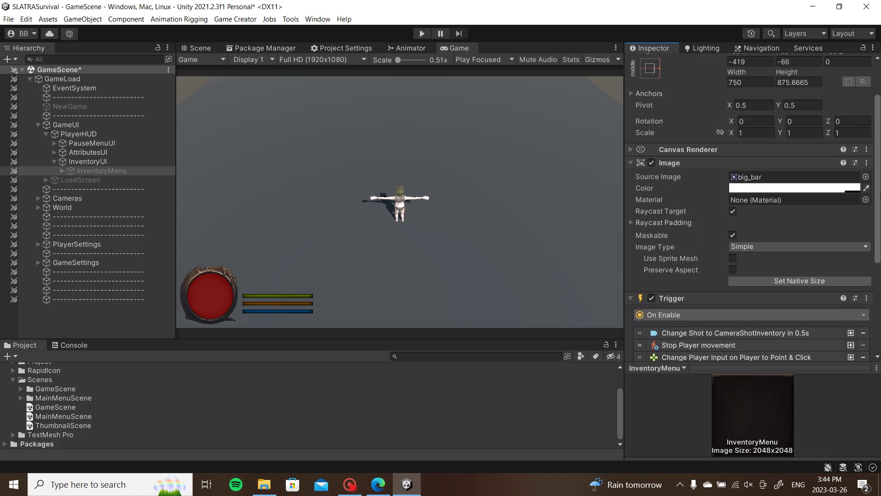
{"action": "scroll", "coordinate": [879, 292], "scroll_direction": "down", "scroll_amount": 2}
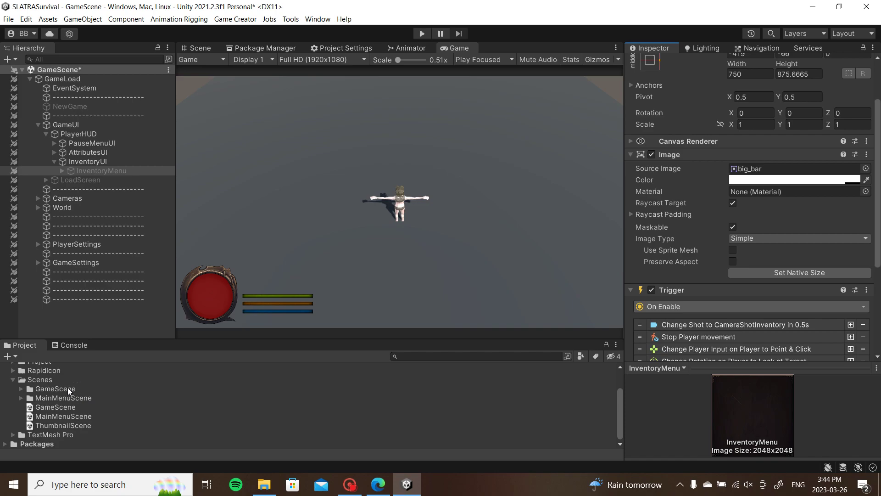
Enlarge the project browser, expand Project > Stats > Player, and inspect the Player class asset's attributes and stats
{"action": "left_click", "coordinate": [14, 381]}
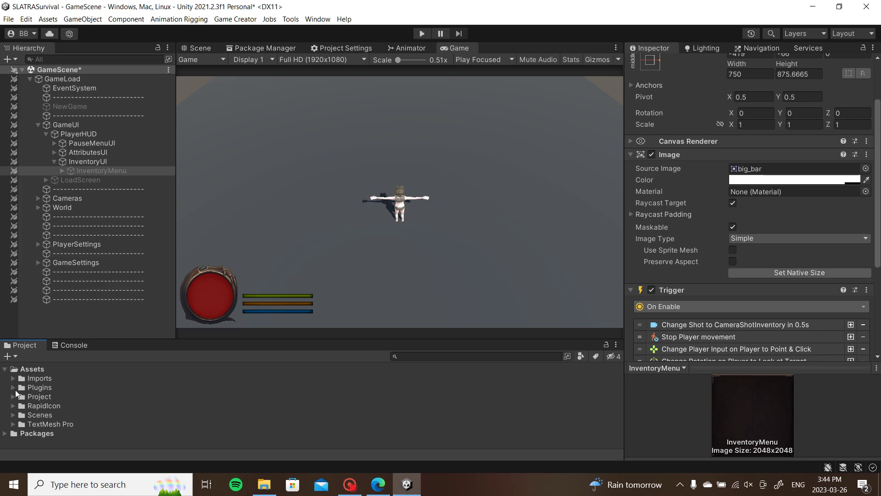
{"action": "left_click", "coordinate": [14, 397]}
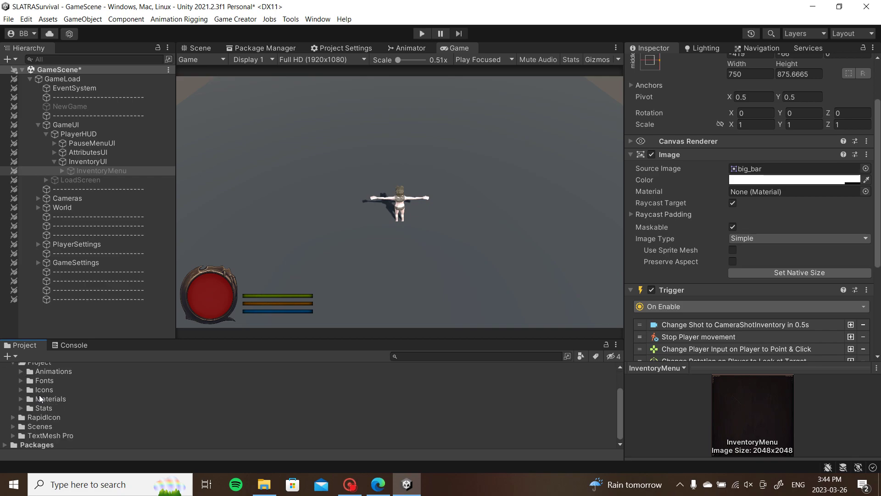
{"action": "left_click_drag", "start_coordinate": [294, 340], "coordinate": [331, 255]}
{"action": "left_click", "coordinate": [21, 358]}
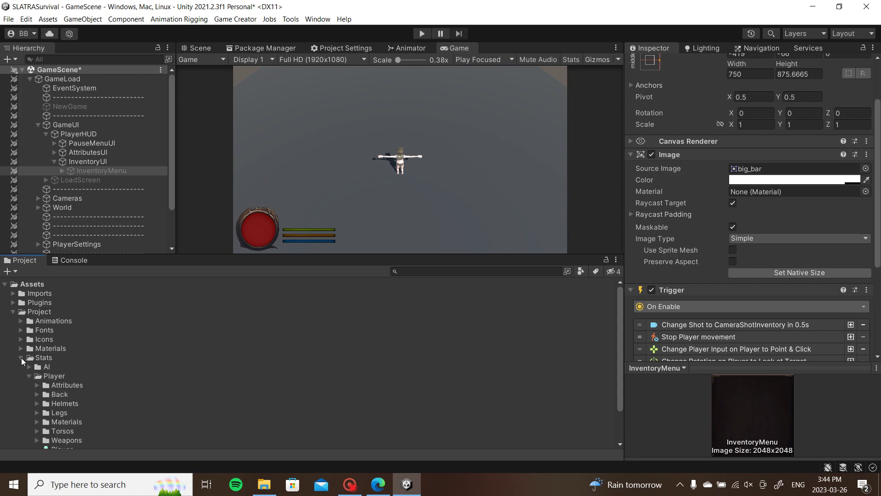
{"action": "left_click", "coordinate": [28, 375]}
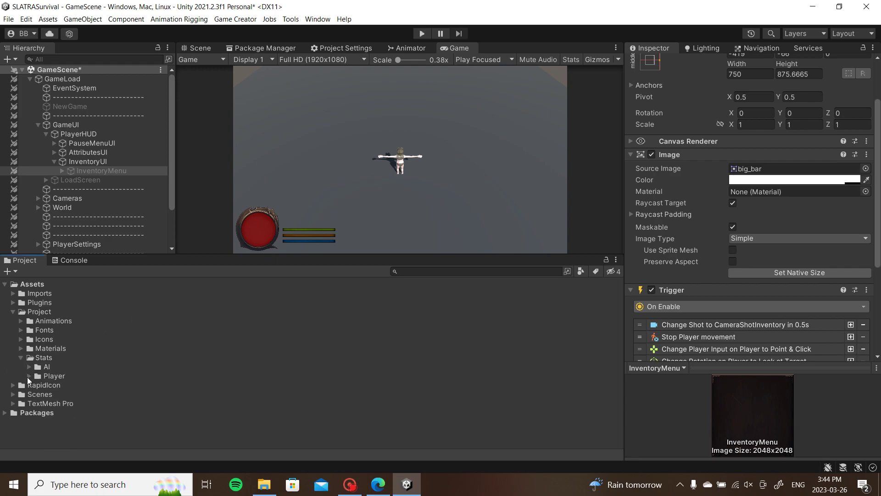
{"action": "left_click", "coordinate": [28, 376]}
{"action": "left_click", "coordinate": [59, 407]}
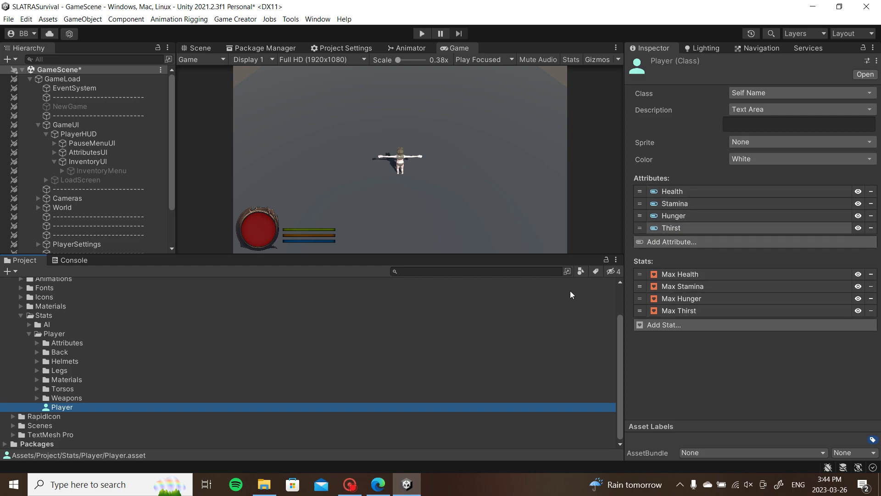
Expand the player's Weapons folder, look through its stats and attributes, and inspect the WeaponEquip attribute
{"action": "left_click", "coordinate": [37, 398]}
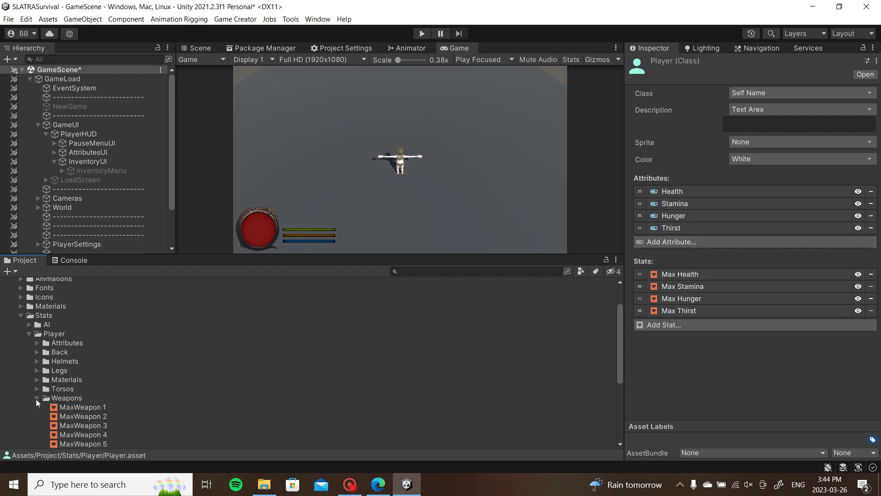
{"action": "scroll", "coordinate": [367, 390], "scroll_direction": "down", "scroll_amount": 5}
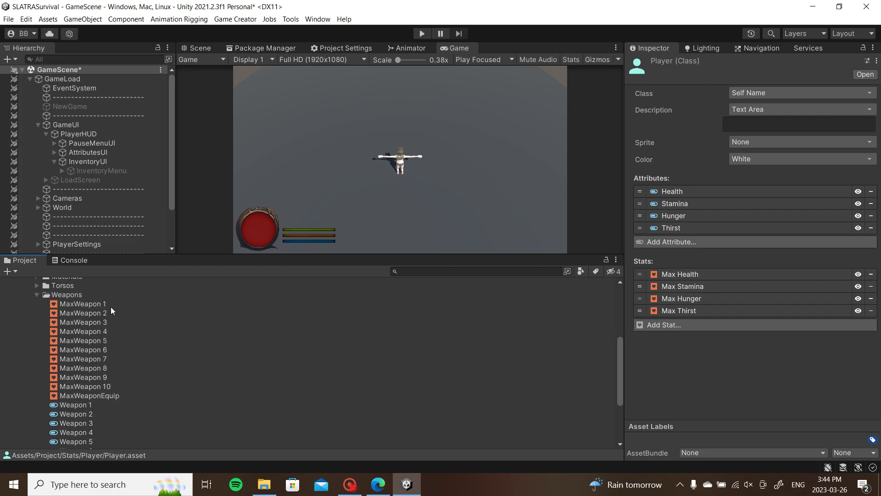
{"action": "scroll", "coordinate": [106, 359], "scroll_direction": "down", "scroll_amount": 3}
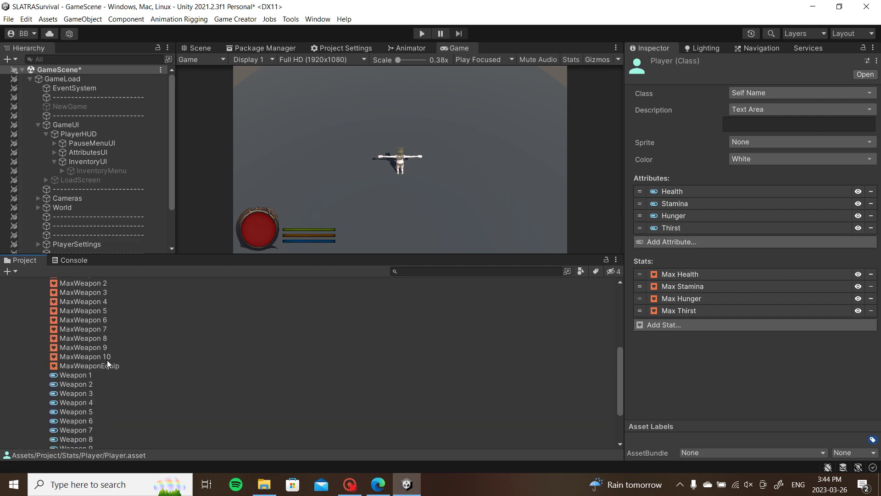
{"action": "scroll", "coordinate": [103, 384], "scroll_direction": "down", "scroll_amount": 4}
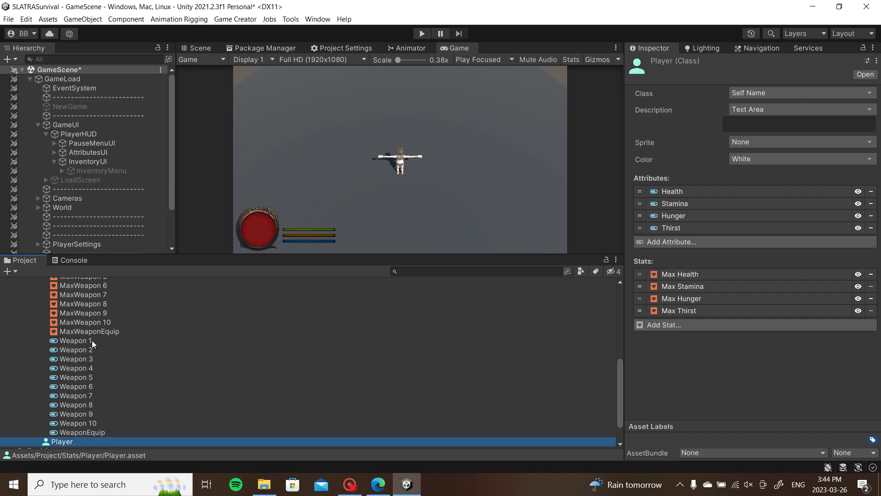
{"action": "left_click", "coordinate": [89, 433]}
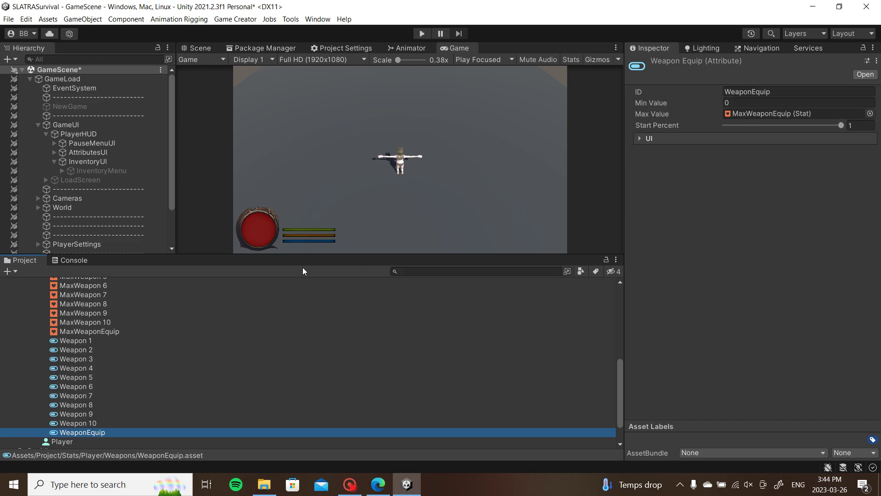
Set the base value of the MaxWeaponEquip stat to 10
{"action": "left_click", "coordinate": [121, 332]}
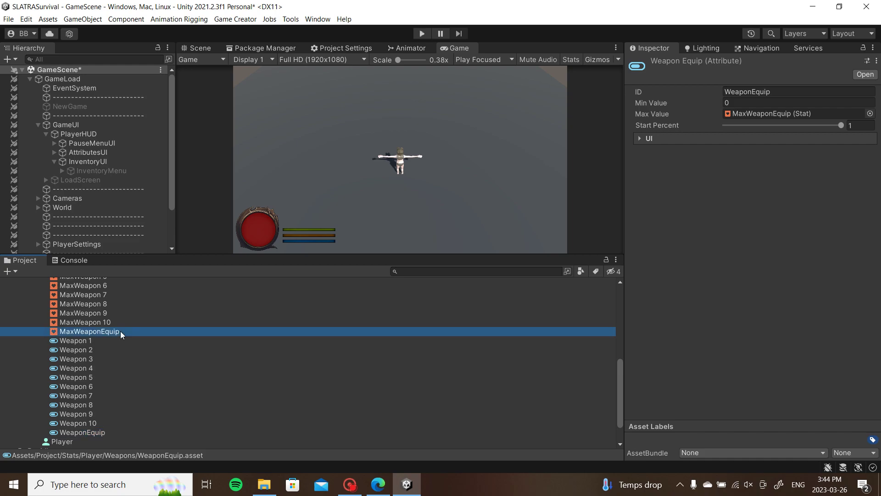
{"action": "left_click", "coordinate": [764, 104]}
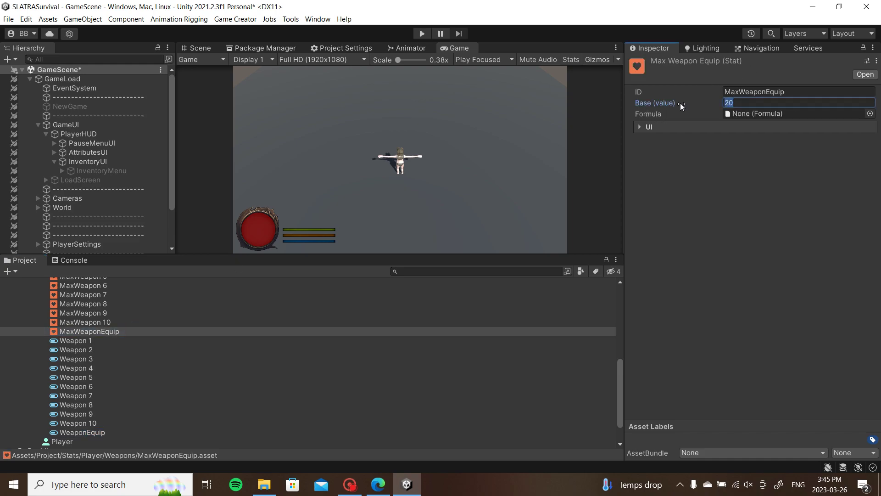
{"action": "type", "text": "10"}
{"action": "left_click", "coordinate": [790, 233]}
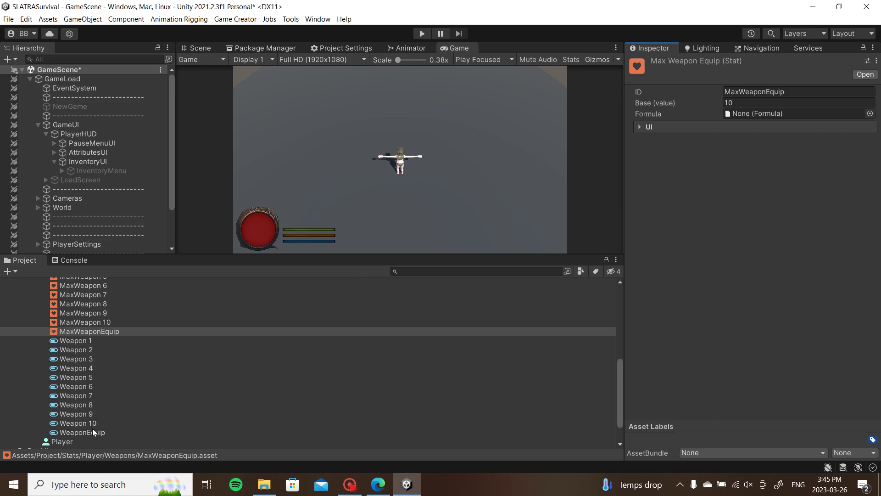
Compare the Weapon 1 and Weapon 2 attributes with the numbered MaxWeapon stats, checking the maximum value references and base values
{"action": "left_click", "coordinate": [93, 340]}
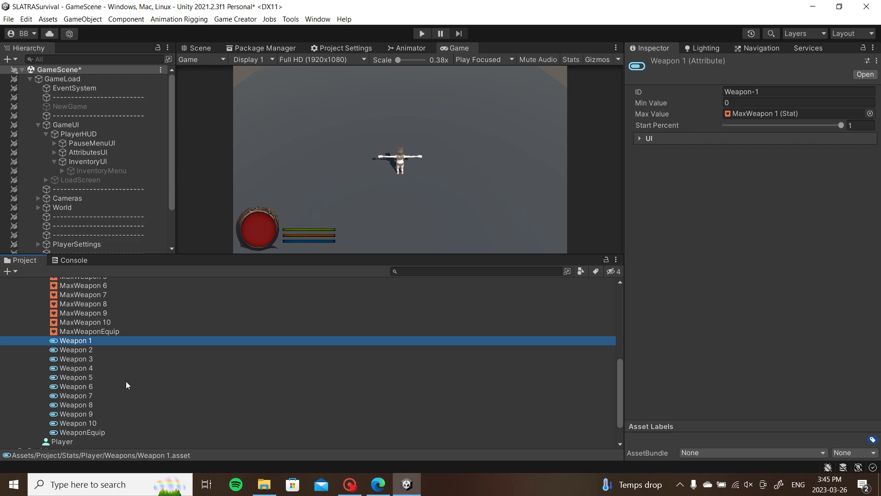
{"action": "scroll", "coordinate": [82, 338], "scroll_direction": "up", "scroll_amount": 4}
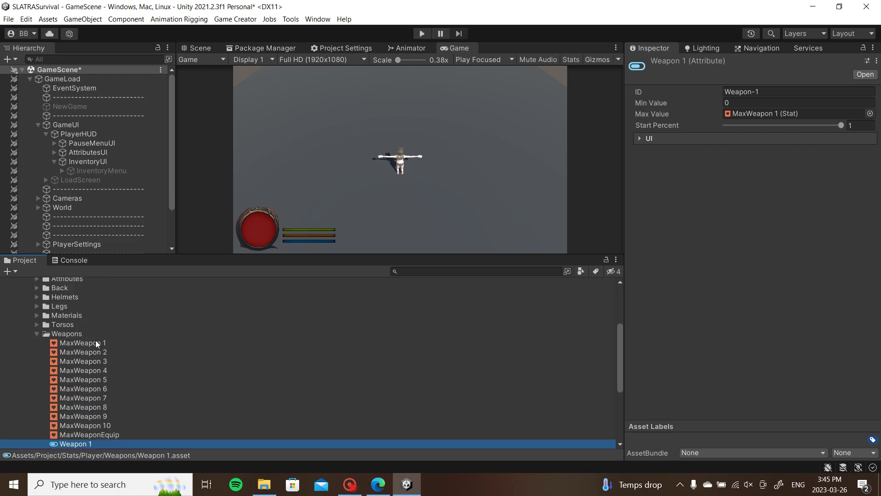
{"action": "left_click", "coordinate": [96, 341]}
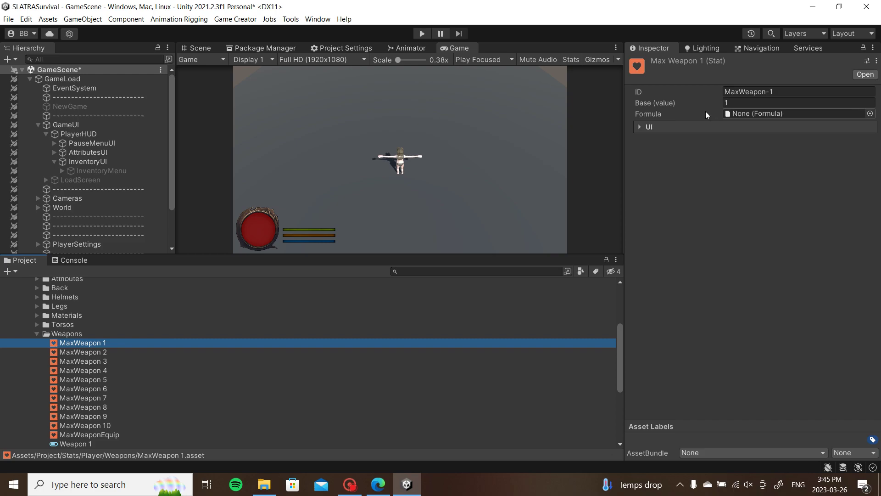
{"action": "left_click", "coordinate": [698, 221]}
{"action": "scroll", "coordinate": [103, 354], "scroll_direction": "down", "scroll_amount": 4}
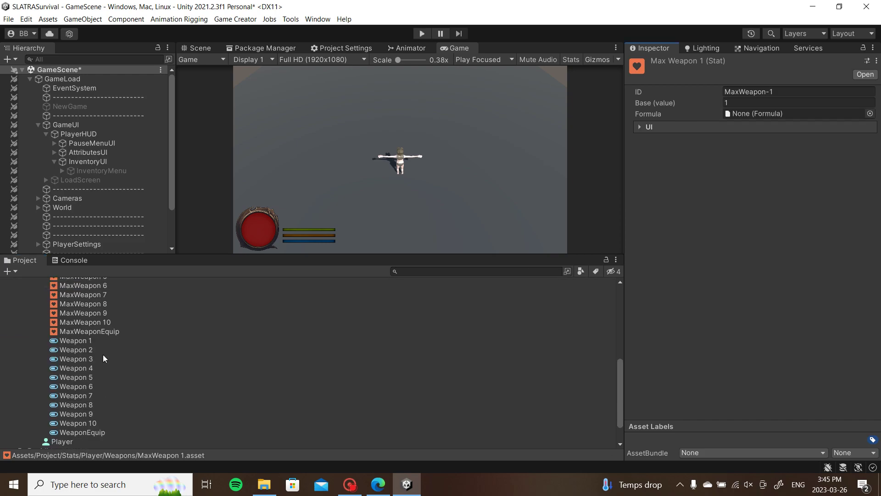
{"action": "left_click", "coordinate": [95, 343]}
{"action": "left_click", "coordinate": [92, 350]}
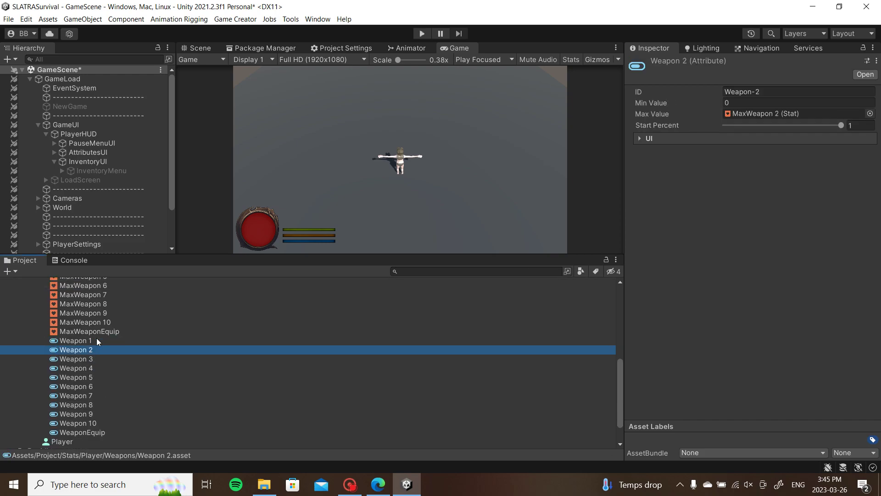
{"action": "scroll", "coordinate": [103, 319], "scroll_direction": "up", "scroll_amount": 1}
{"action": "left_click", "coordinate": [112, 302]}
{"action": "scroll", "coordinate": [108, 322], "scroll_direction": "up", "scroll_amount": 1}
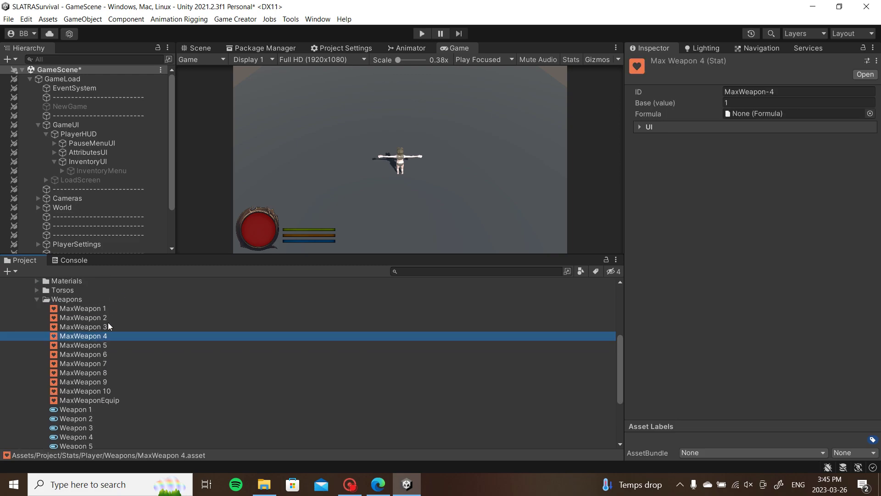
{"action": "left_click", "coordinate": [119, 309]}
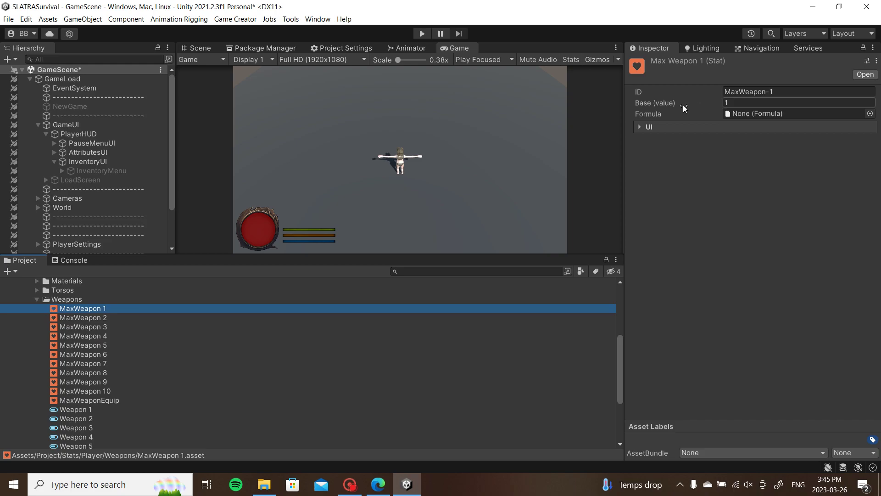
Go through the Weapon 1 to Weapon 8 attributes in order, checking the ID and maximum value stat of each
{"action": "left_click", "coordinate": [74, 410]}
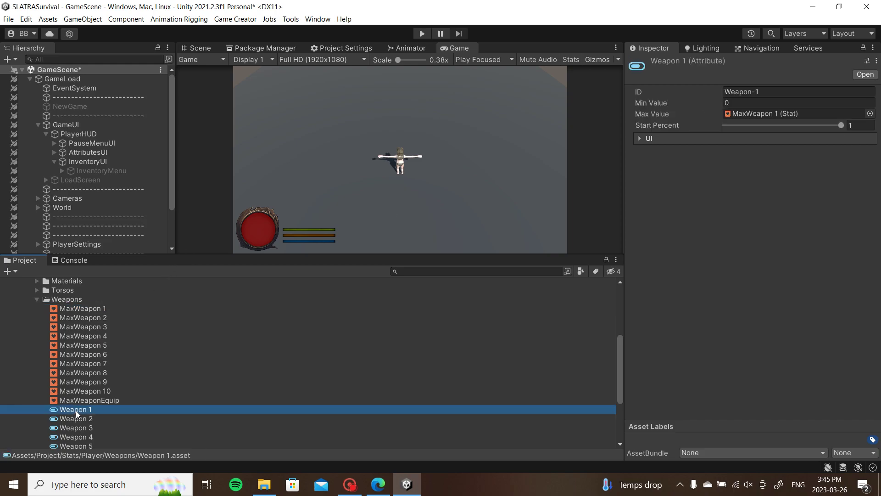
{"action": "scroll", "coordinate": [125, 407], "scroll_direction": "down", "scroll_amount": 2}
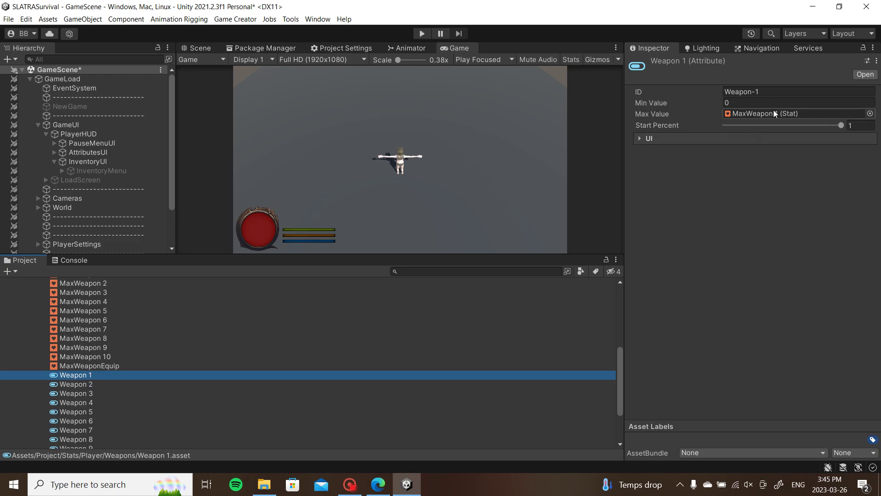
{"action": "key", "text": "Down"}
{"action": "key", "text": "Down"}
{"action": "key", "text": "Down"}
{"action": "key", "text": "Down"}
{"action": "key", "text": "Down"}
{"action": "key", "text": "Down"}
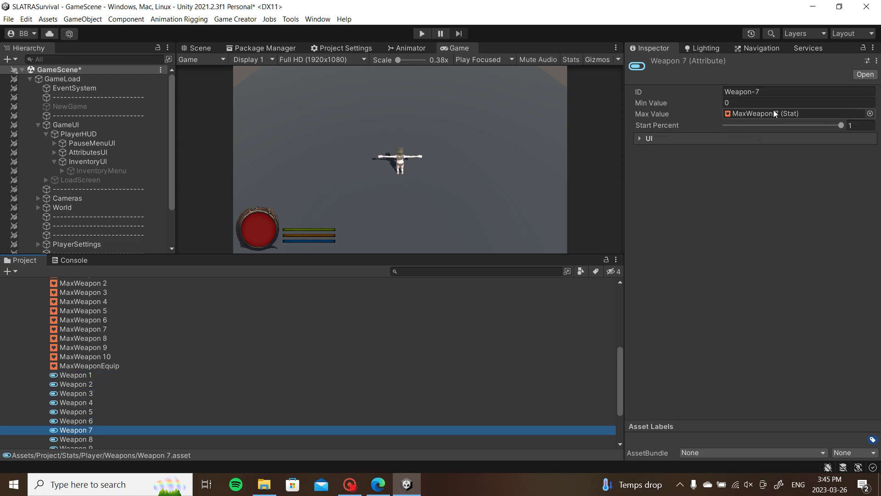
{"action": "key", "text": "Down"}
{"action": "scroll", "coordinate": [83, 354], "scroll_direction": "up", "scroll_amount": 4}
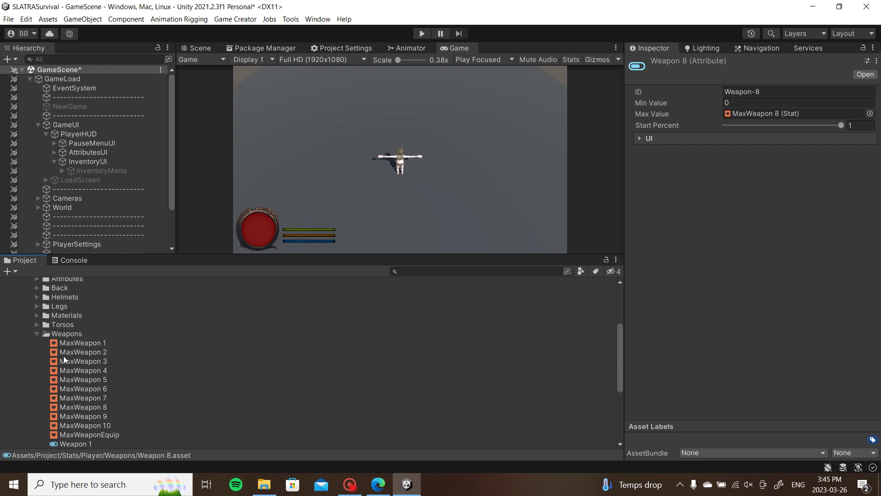
Collapse the Weapons folder, expand the Torsos folder, and inspect the base value of the MaxTorsoEquip stat
{"action": "left_click", "coordinate": [37, 335]}
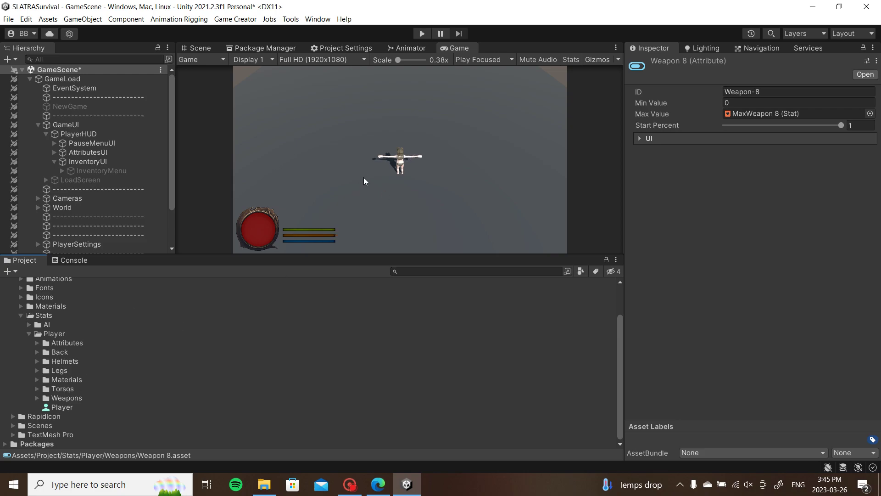
{"action": "left_click", "coordinate": [37, 390]}
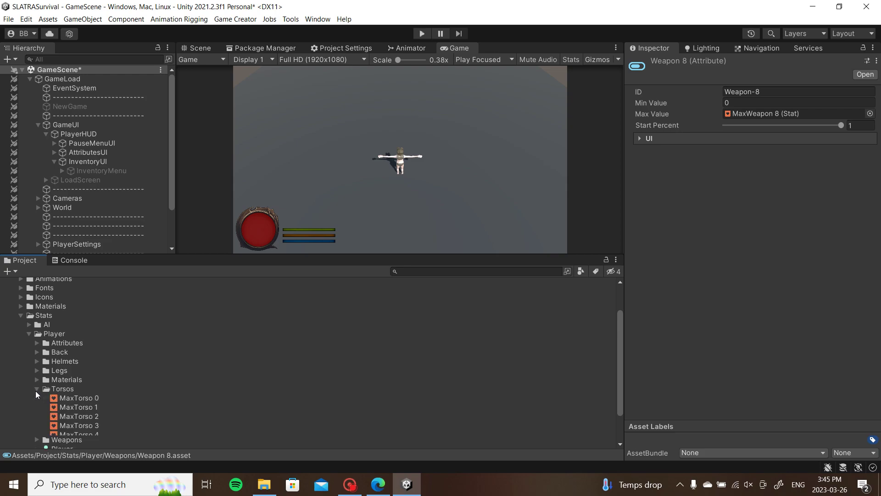
{"action": "left_click", "coordinate": [36, 390]}
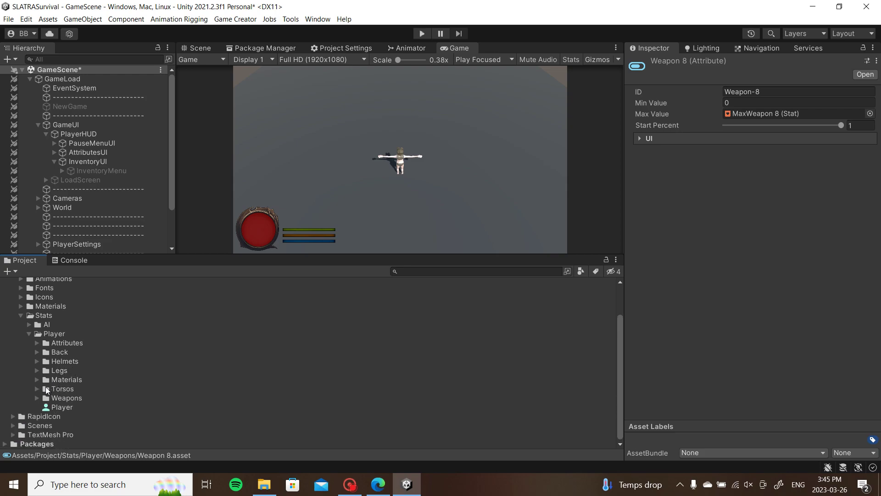
{"action": "left_click", "coordinate": [37, 388]}
{"action": "scroll", "coordinate": [134, 330], "scroll_direction": "down", "scroll_amount": 3}
{"action": "scroll", "coordinate": [134, 336], "scroll_direction": "down", "scroll_amount": 2}
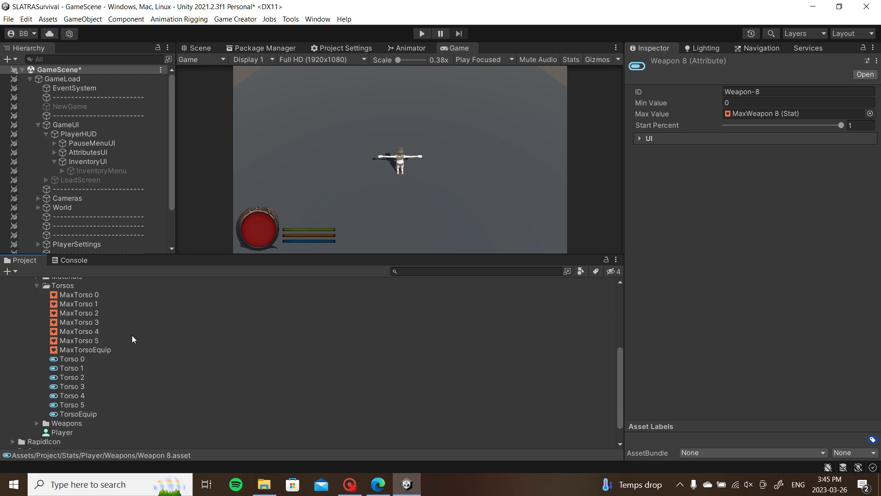
{"action": "left_click", "coordinate": [87, 414]}
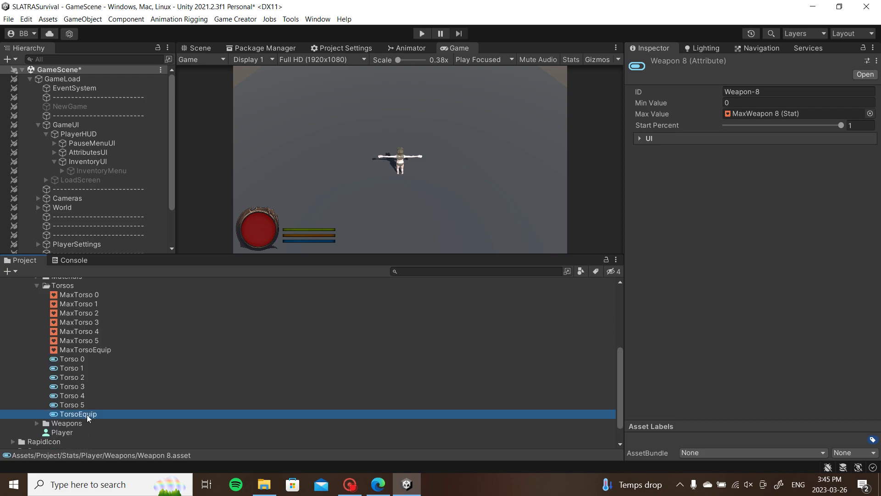
{"action": "left_click", "coordinate": [95, 351]}
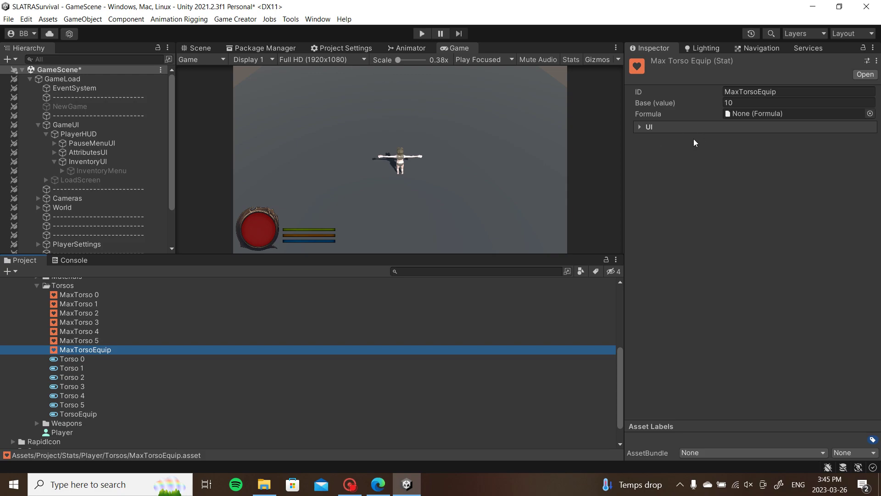
Check the maximum value stats of several Torso attributes, and inspect the base values of MaxTorso 0 and MaxTorso 5
{"action": "left_click", "coordinate": [77, 360]}
{"action": "left_click", "coordinate": [76, 406]}
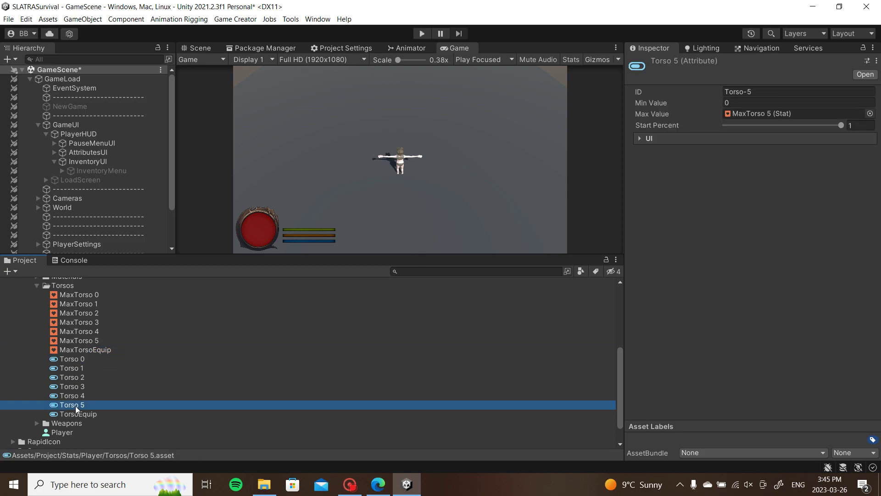
{"action": "left_click", "coordinate": [80, 363]}
{"action": "left_click", "coordinate": [81, 386]}
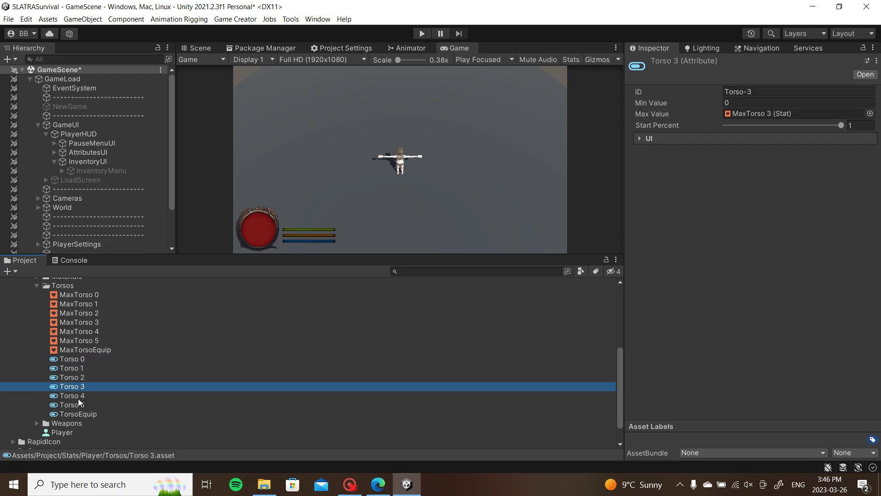
{"action": "left_click", "coordinate": [76, 406]}
{"action": "left_click", "coordinate": [85, 295]}
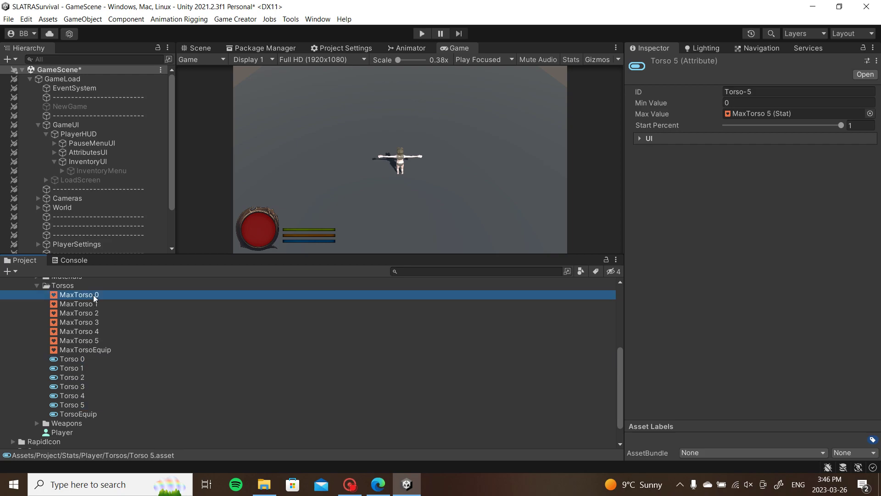
{"action": "left_click", "coordinate": [85, 340]}
Collapse the Torsos folder, expand the Materials folder, and look through its attributes and maximum stats
{"action": "scroll", "coordinate": [85, 339], "scroll_direction": "up", "scroll_amount": 3}
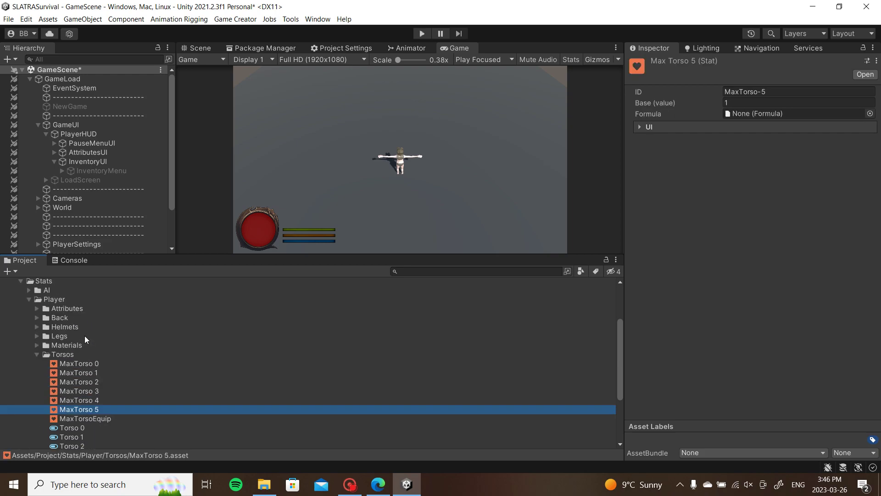
{"action": "left_click", "coordinate": [38, 354]}
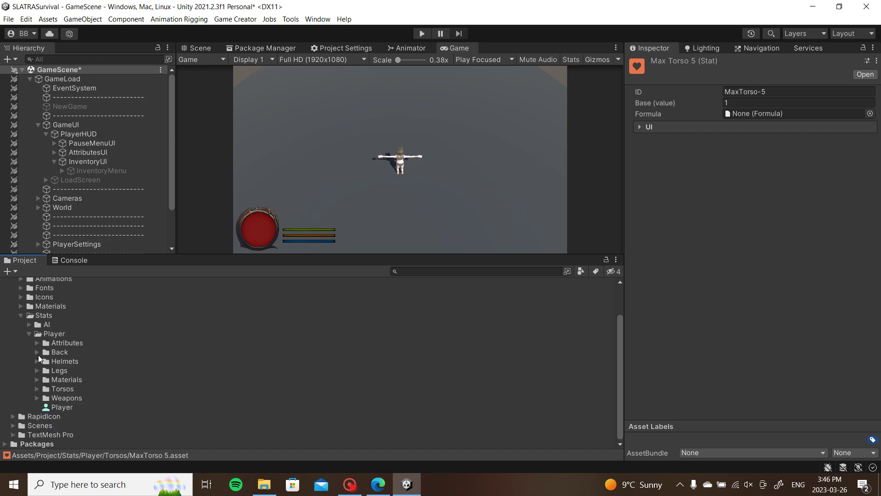
{"action": "left_click", "coordinate": [35, 380]}
{"action": "scroll", "coordinate": [176, 369], "scroll_direction": "down", "scroll_amount": 3}
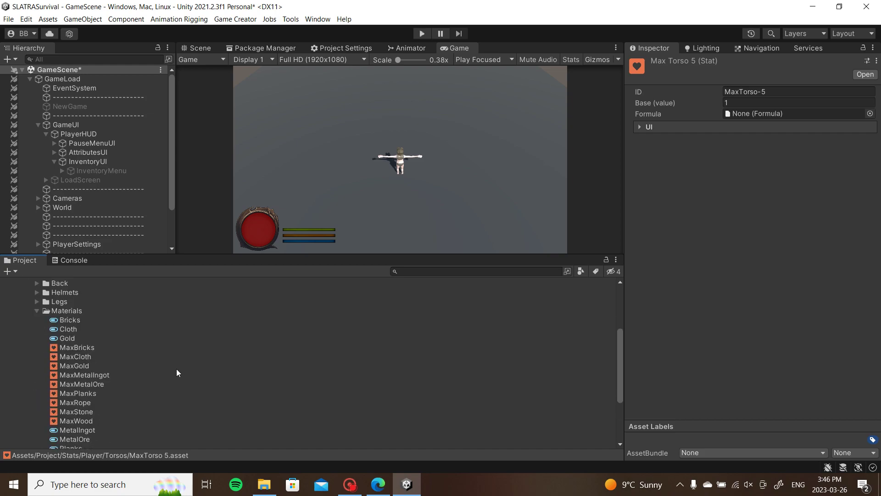
{"action": "scroll", "coordinate": [156, 353], "scroll_direction": "down", "scroll_amount": 3}
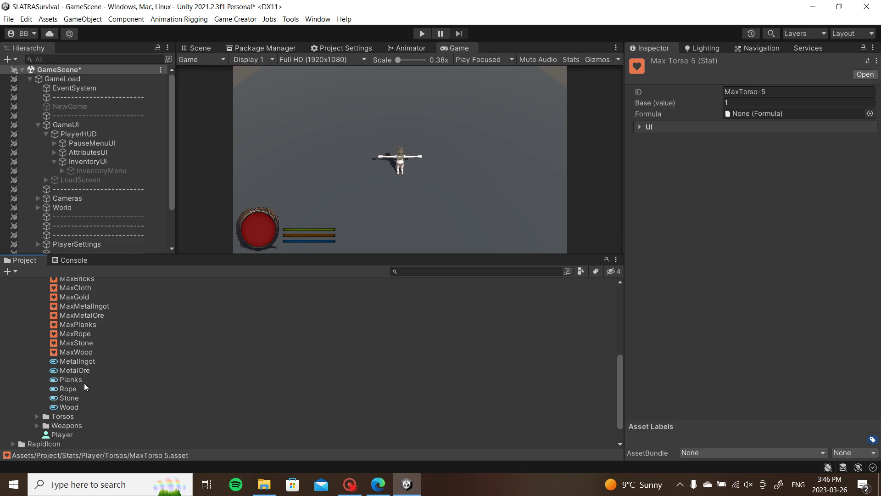
{"action": "scroll", "coordinate": [88, 385], "scroll_direction": "up", "scroll_amount": 2}
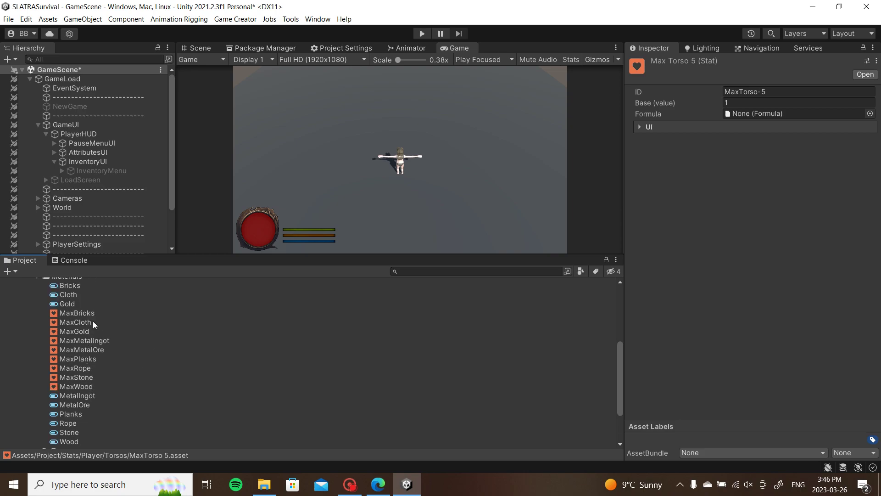
{"action": "scroll", "coordinate": [96, 328], "scroll_direction": "down", "scroll_amount": 2}
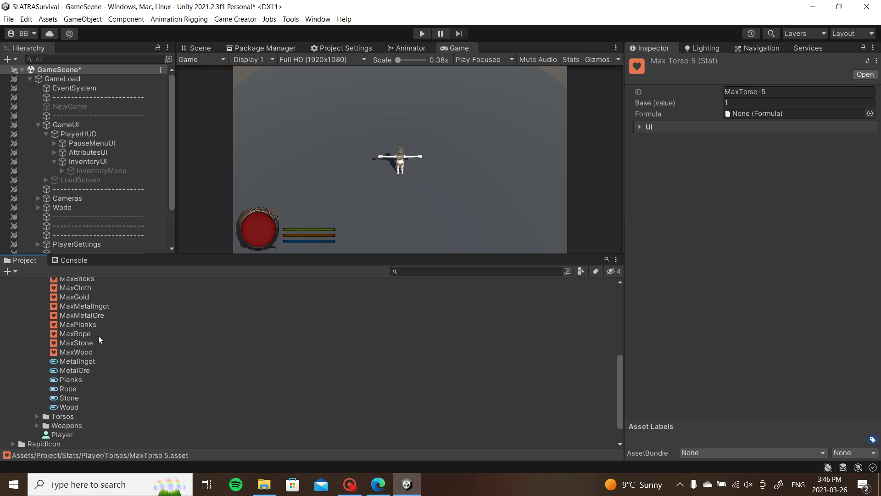
Check the ID and maximum value stat of the Wood, Stone, MetalOre, Cloth and Planks attributes
{"action": "left_click", "coordinate": [76, 407]}
{"action": "left_click", "coordinate": [75, 399]}
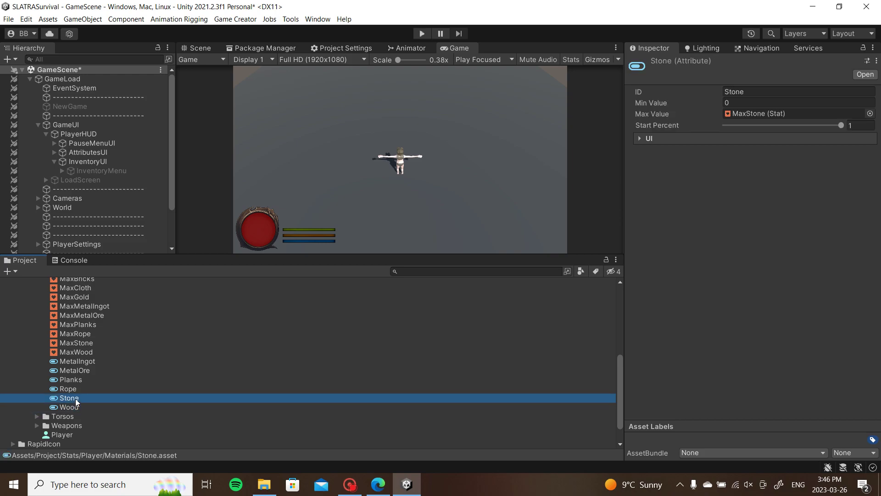
{"action": "left_click", "coordinate": [86, 370]}
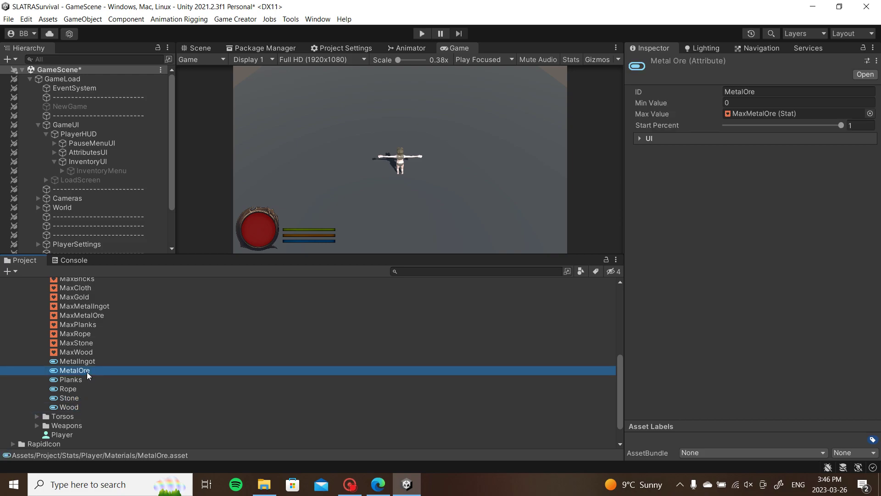
{"action": "scroll", "coordinate": [86, 363], "scroll_direction": "up", "scroll_amount": 5}
{"action": "left_click", "coordinate": [92, 329]}
{"action": "scroll", "coordinate": [87, 330], "scroll_direction": "down", "scroll_amount": 5}
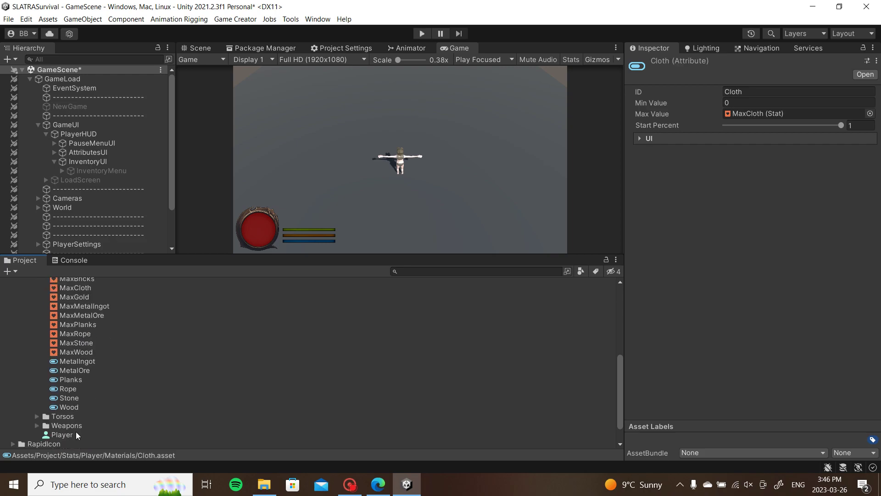
{"action": "left_click", "coordinate": [79, 406]}
{"action": "left_click", "coordinate": [86, 379]}
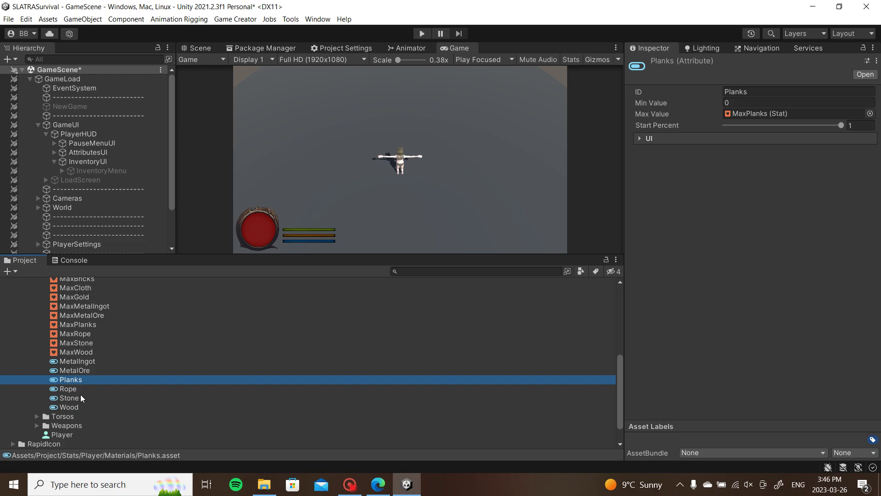
Recheck the Stone attribute, and check the IDs and maximum value stats of the Bricks, MetalIngot and Gold attributes
{"action": "left_click", "coordinate": [81, 398]}
{"action": "scroll", "coordinate": [78, 386], "scroll_direction": "up", "scroll_amount": 3}
{"action": "left_click", "coordinate": [78, 321]}
{"action": "scroll", "coordinate": [81, 381], "scroll_direction": "down", "scroll_amount": 2}
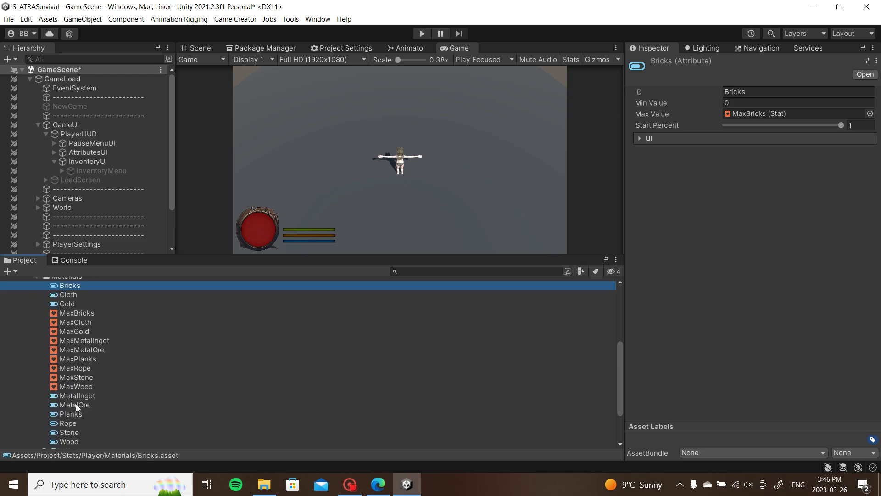
{"action": "left_click", "coordinate": [79, 395]}
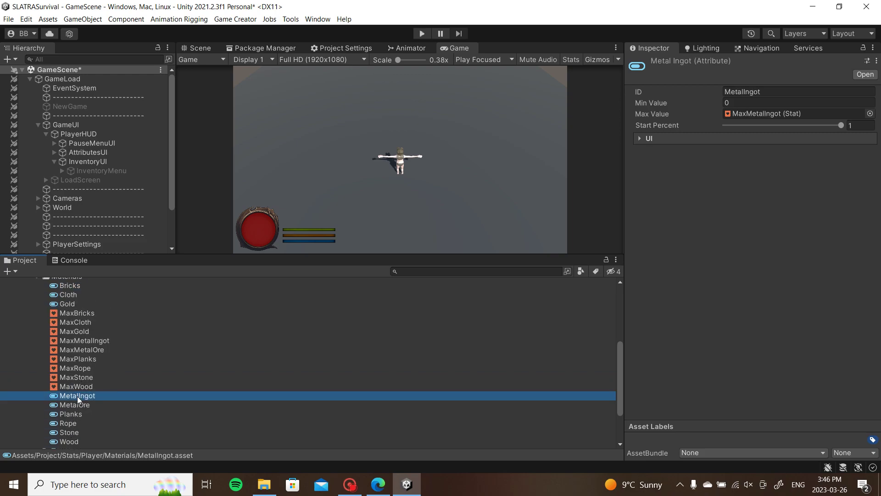
{"action": "left_click", "coordinate": [76, 306]}
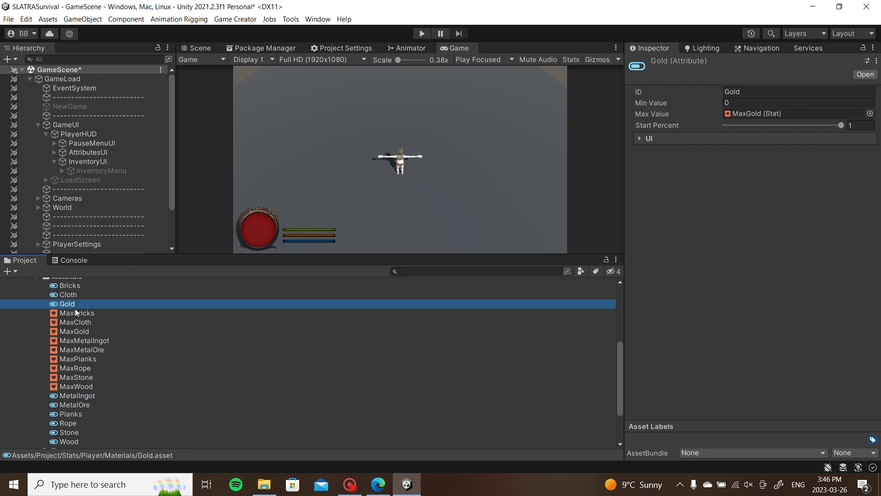
Go through the material stats from MaxBricks downward in order, checking the base value of each
{"action": "left_click", "coordinate": [75, 312]}
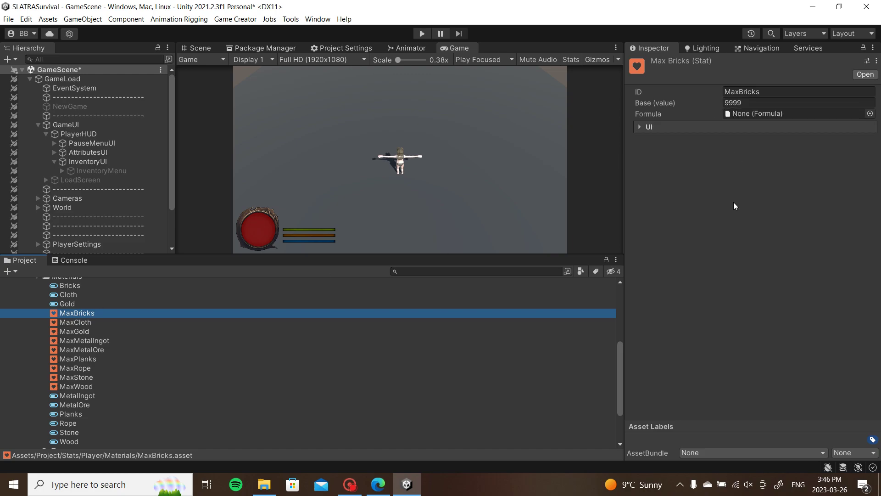
{"action": "key", "text": "Down"}
{"action": "key", "text": "Down"}
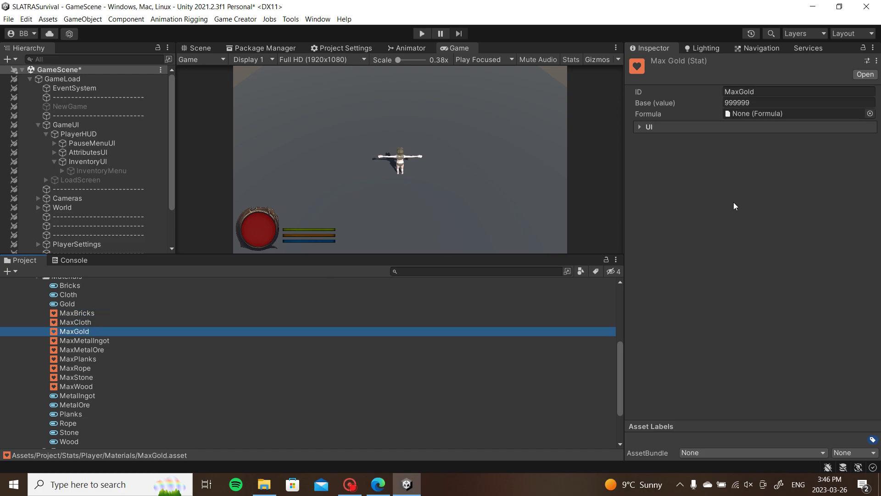
{"action": "key", "text": "Down"}
{"action": "key", "text": "Down"}
{"action": "key", "text": "Down"}
{"action": "key", "text": "Down"}
{"action": "key", "text": "Down"}
{"action": "key", "text": "Down"}
{"action": "key", "text": "Down"}
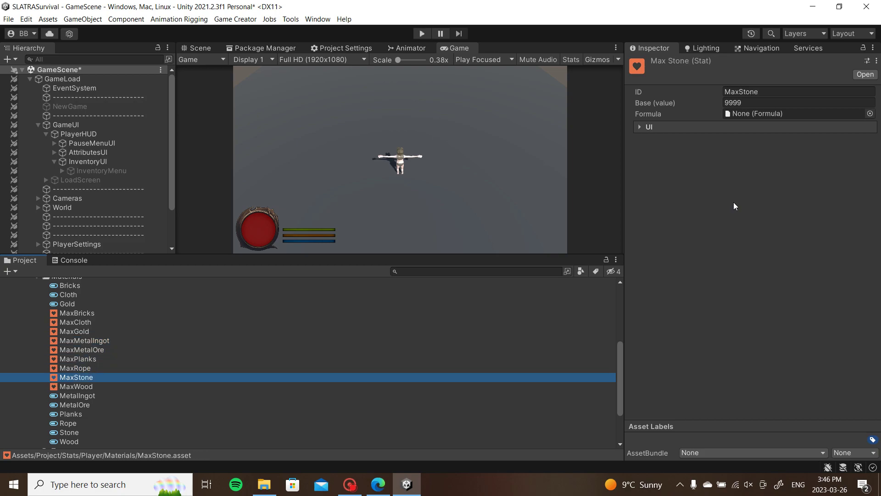
{"action": "key", "text": "Down"}
{"action": "key", "text": "Down"}
{"action": "key", "text": "Down"}
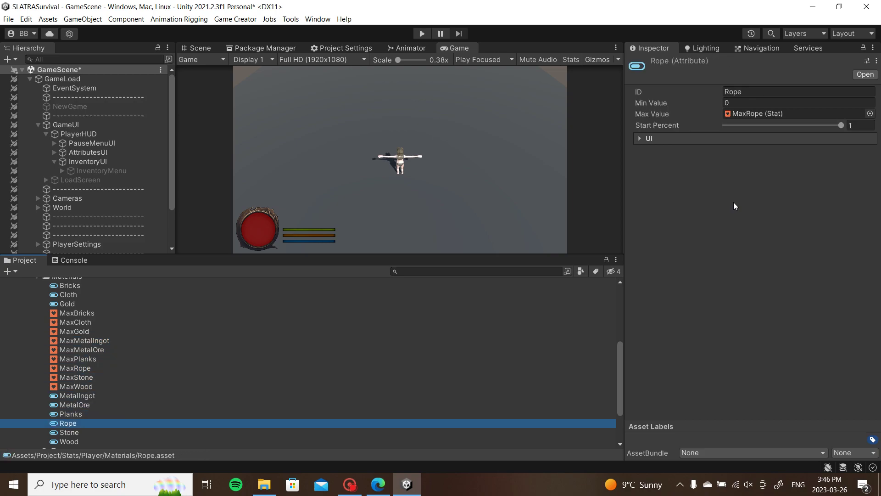
Collapse the Materials folder, and look into the Attributes, Back and Helmets folders in turn, closing each after viewing
{"action": "scroll", "coordinate": [187, 294], "scroll_direction": "down", "scroll_amount": 3}
{"action": "scroll", "coordinate": [158, 321], "scroll_direction": "up", "scroll_amount": 6}
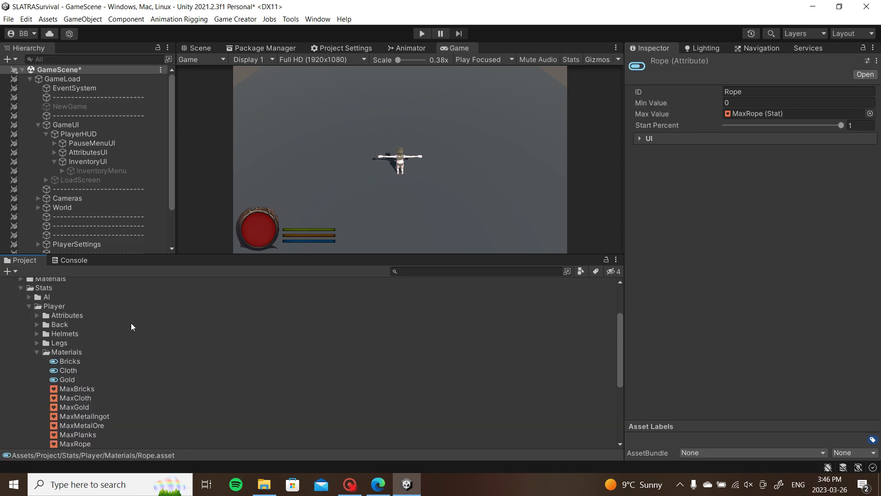
{"action": "left_click", "coordinate": [37, 352]}
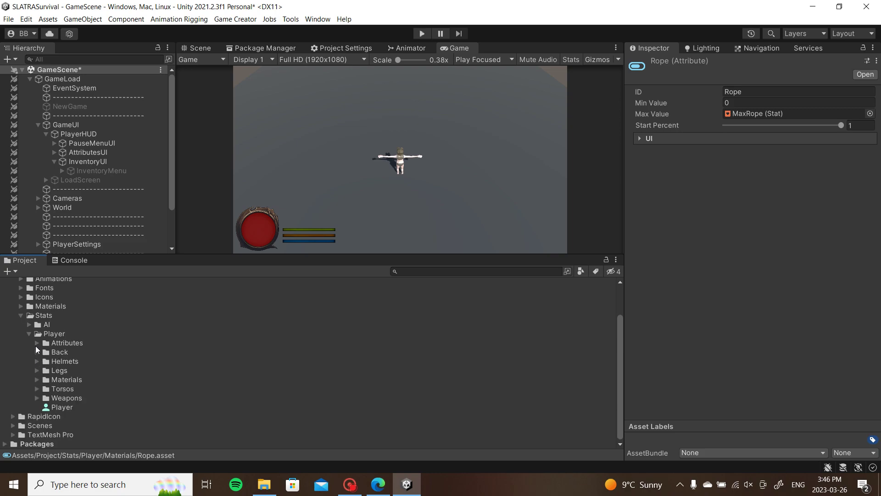
{"action": "left_click", "coordinate": [35, 343]}
{"action": "left_click", "coordinate": [35, 342]}
{"action": "left_click", "coordinate": [37, 353]}
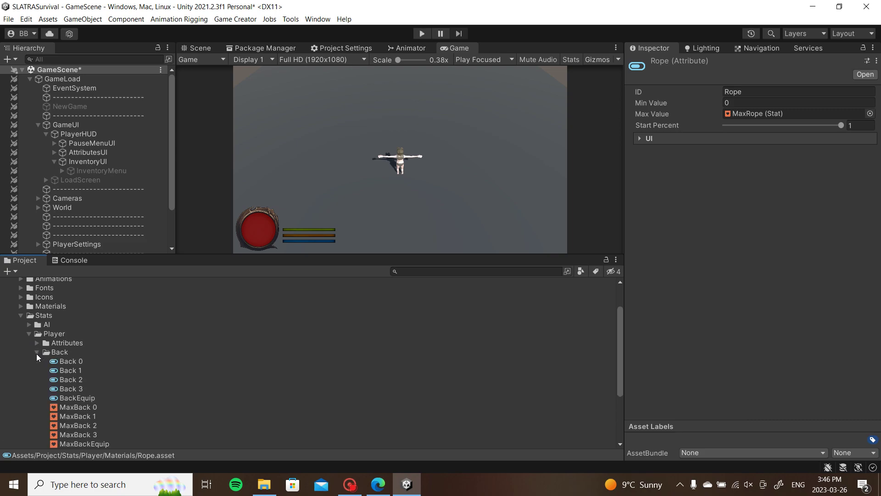
{"action": "left_click", "coordinate": [37, 352]}
{"action": "left_click", "coordinate": [37, 362]}
{"action": "scroll", "coordinate": [38, 363], "scroll_direction": "down", "scroll_amount": 3}
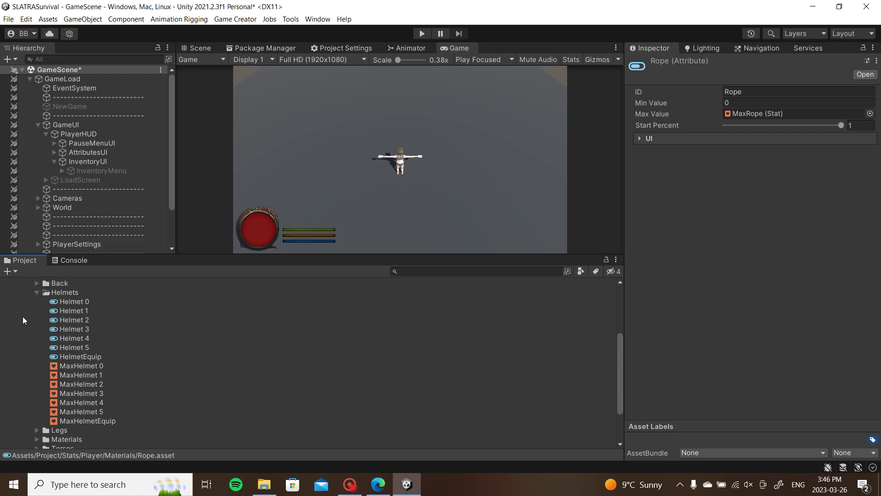
{"action": "left_click", "coordinate": [37, 292]}
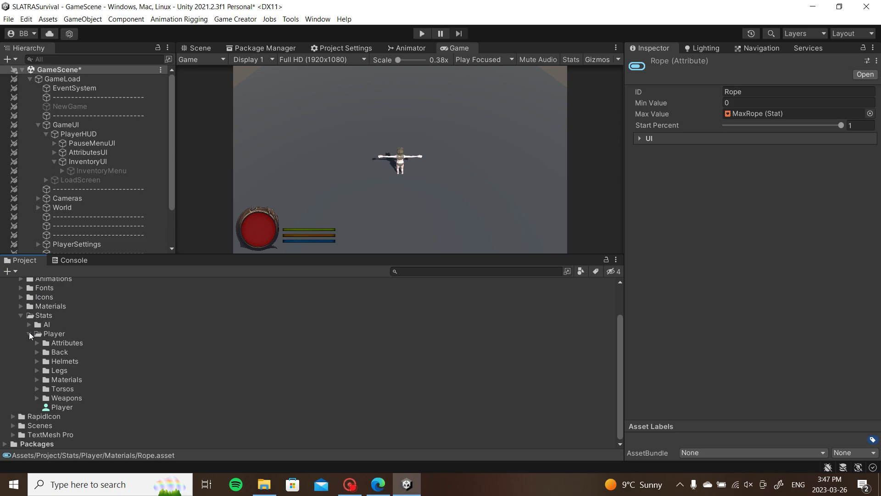
Open the Player class asset and add a new entry to both its Attributes list and its Stats list
{"action": "left_click", "coordinate": [58, 408]}
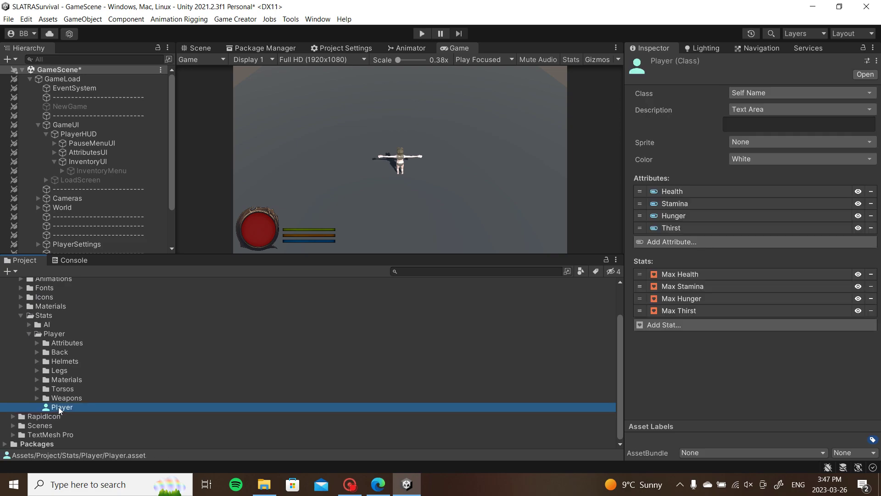
{"action": "left_click", "coordinate": [739, 244]}
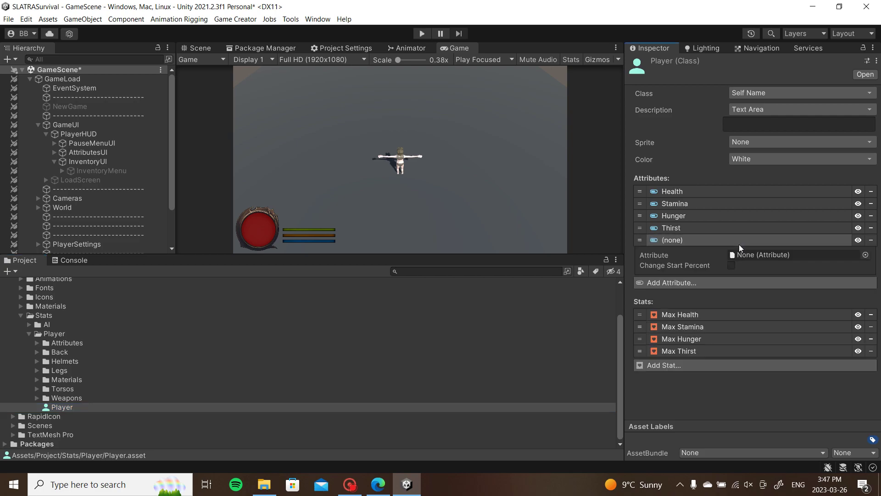
{"action": "left_click", "coordinate": [730, 367]}
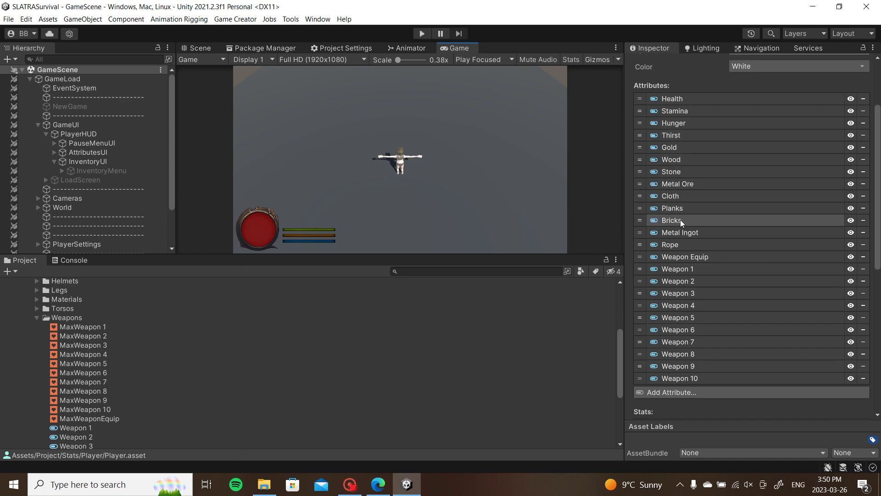
Review the Player class's Attributes list through Weapon 10 and its Stats list through Max Weapon 10
{"action": "scroll", "coordinate": [678, 251], "scroll_direction": "down", "scroll_amount": 3}
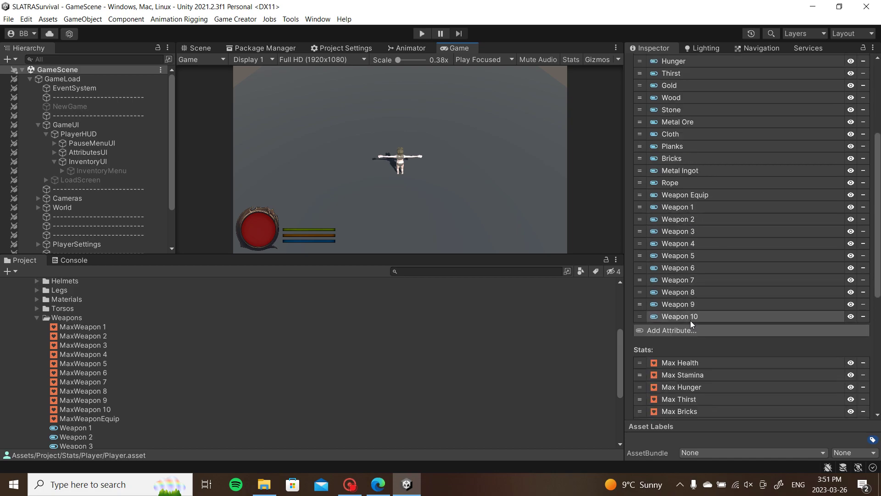
{"action": "scroll", "coordinate": [694, 298], "scroll_direction": "down", "scroll_amount": 9}
{"action": "scroll", "coordinate": [711, 299], "scroll_direction": "down", "scroll_amount": 3}
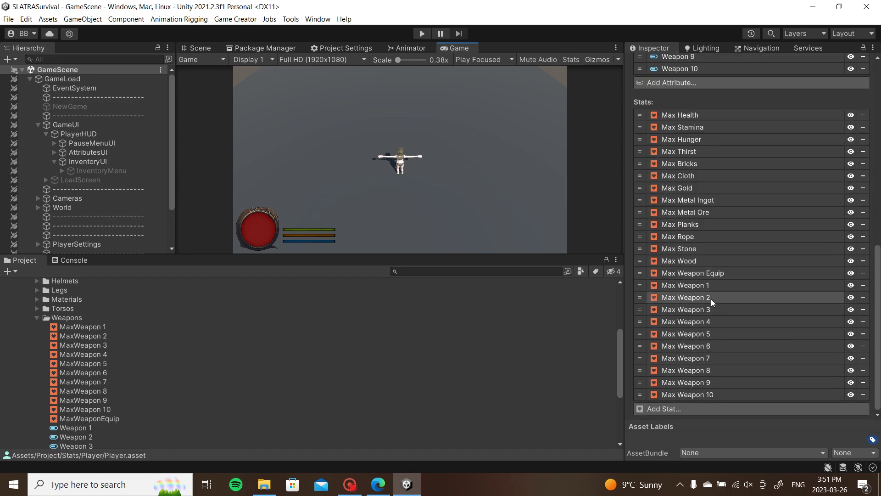
{"action": "scroll", "coordinate": [707, 317], "scroll_direction": "up", "scroll_amount": 15}
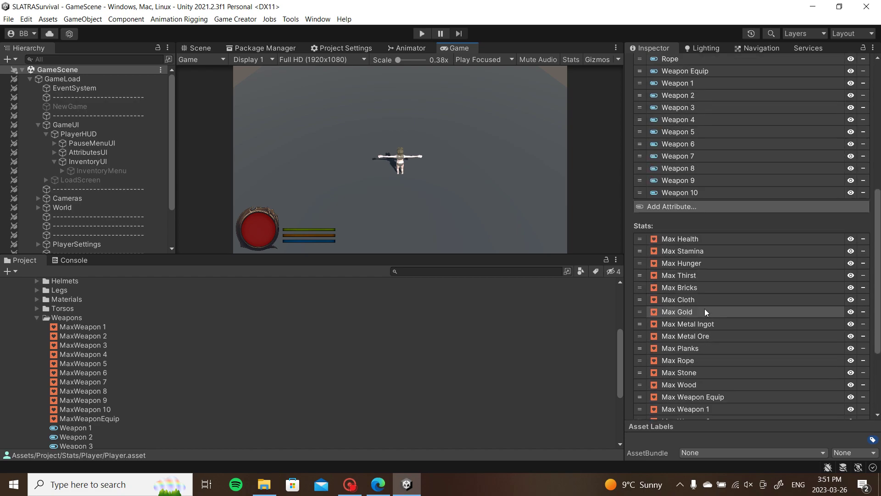
Collapse the Weapons folder, and switch from the Game view to the Scene view
{"action": "left_click", "coordinate": [36, 318]}
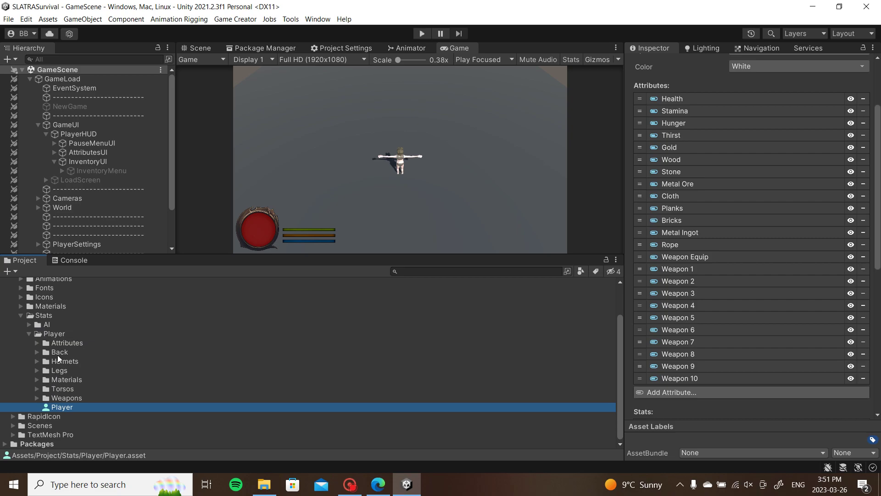
{"action": "scroll", "coordinate": [698, 236], "scroll_direction": "down", "scroll_amount": 10}
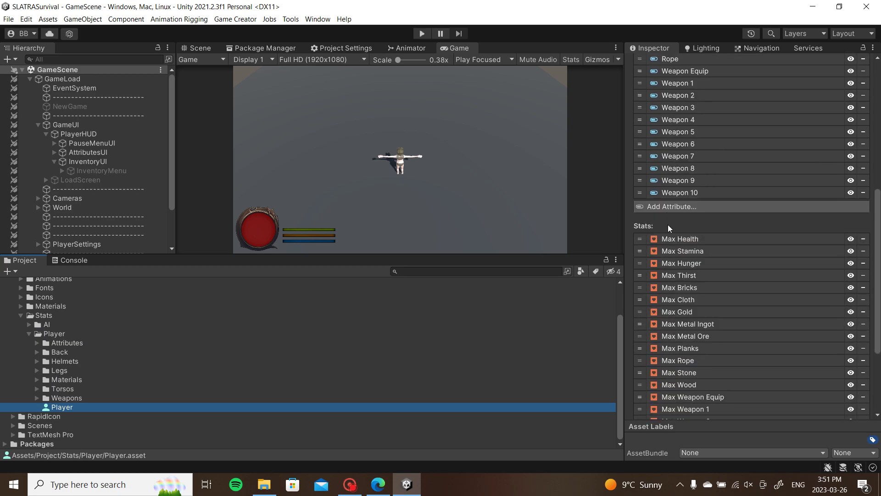
{"action": "scroll", "coordinate": [687, 188], "scroll_direction": "up", "scroll_amount": 10}
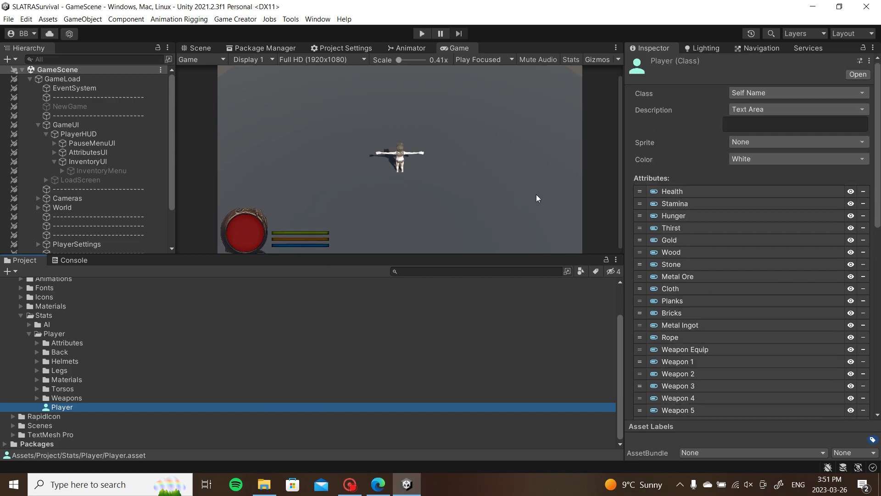
{"action": "left_click", "coordinate": [212, 48]}
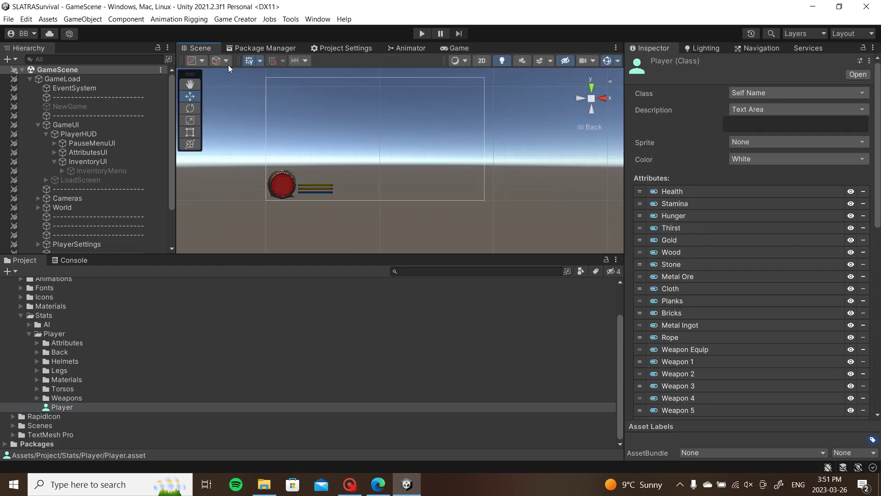
Return to the Game view and locate the Weapon Equip entry in the Player class's Attributes list
{"action": "left_click", "coordinate": [459, 48]}
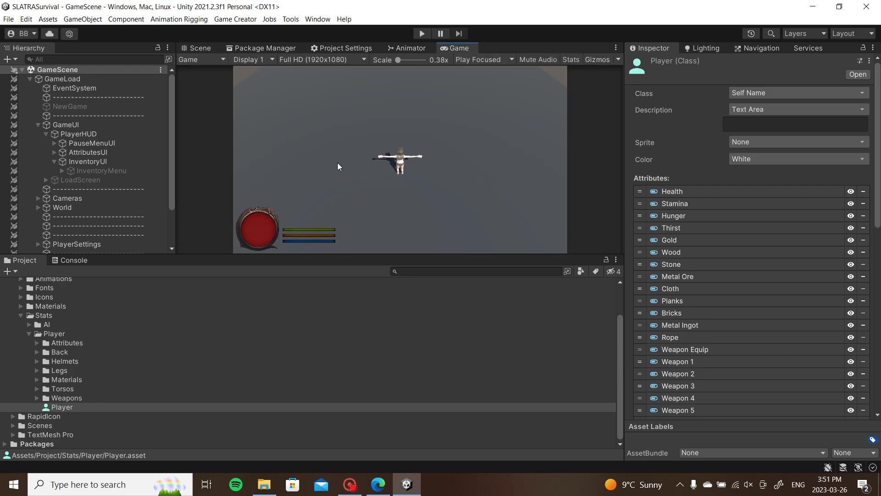
{"action": "scroll", "coordinate": [734, 305], "scroll_direction": "down", "scroll_amount": 5}
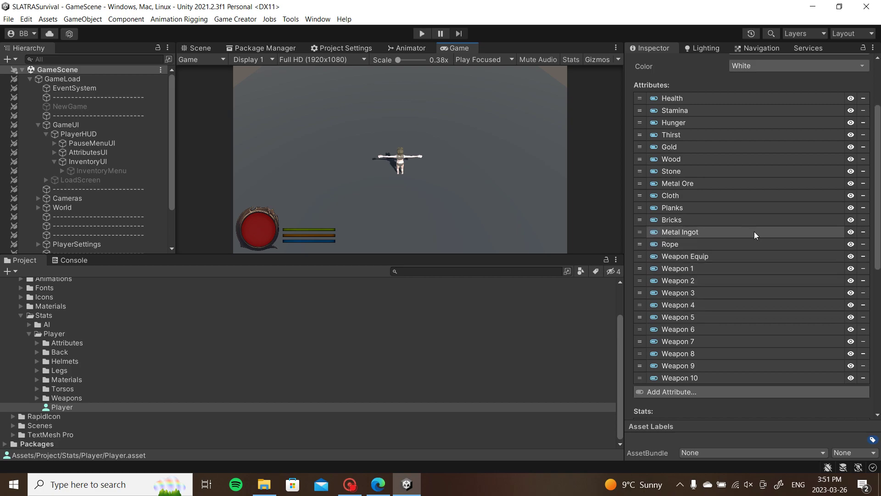
{"action": "left_click", "coordinate": [707, 256]}
{"action": "left_click", "coordinate": [684, 257]}
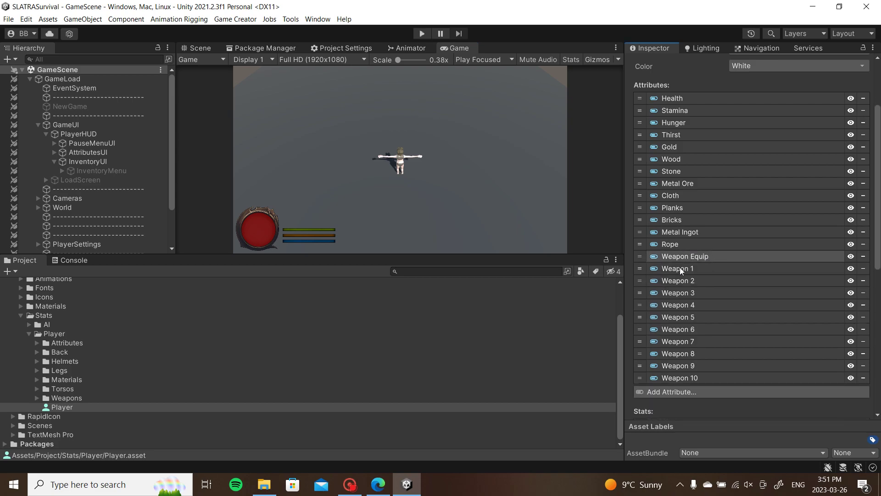
Expand the Weapons folder and inspect the WeaponEquip attribute and its MaxWeaponEquip stat
{"action": "left_click", "coordinate": [37, 397]}
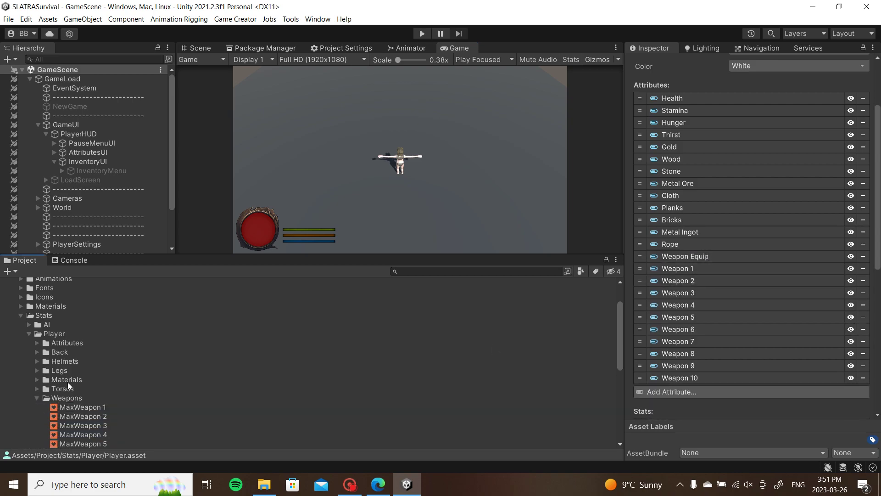
{"action": "scroll", "coordinate": [92, 367], "scroll_direction": "down", "scroll_amount": 5}
{"action": "left_click", "coordinate": [103, 397]}
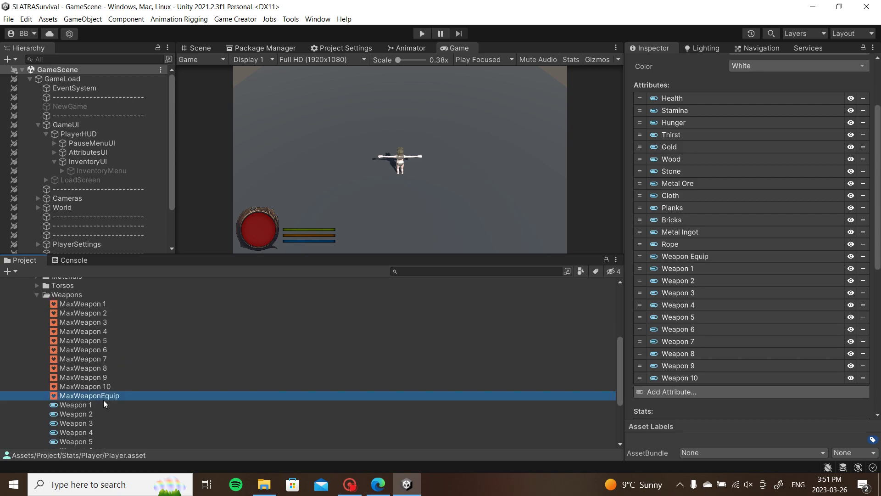
{"action": "scroll", "coordinate": [103, 400], "scroll_direction": "down", "scroll_amount": 3}
{"action": "left_click", "coordinate": [103, 400]}
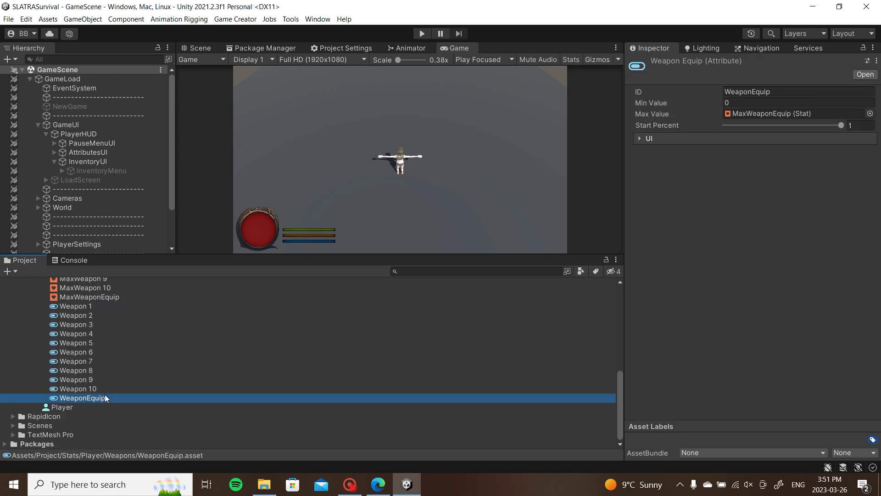
{"action": "left_click", "coordinate": [96, 298]}
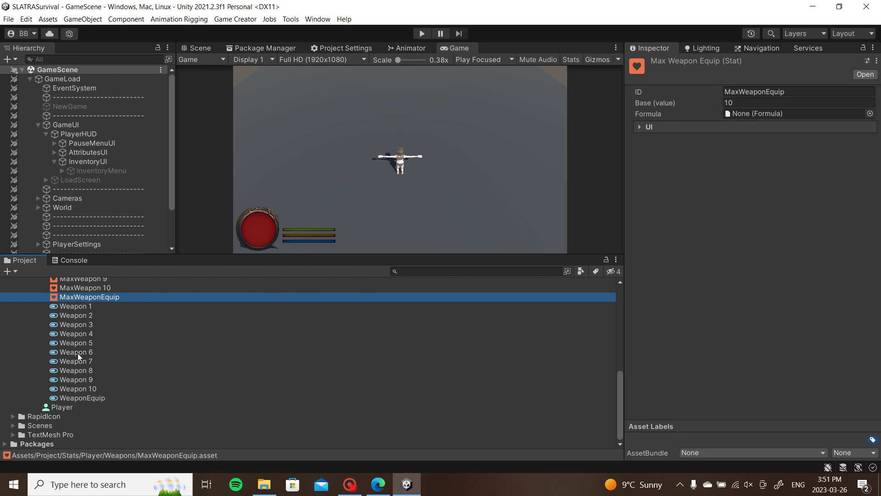
{"action": "scroll", "coordinate": [79, 358], "scroll_direction": "up", "scroll_amount": 2}
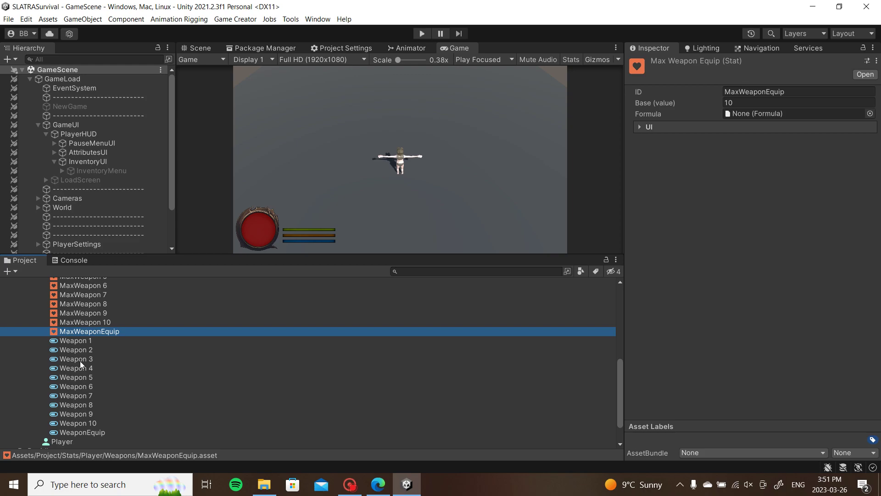
{"action": "left_click", "coordinate": [82, 432]}
Inspect the Weapon 1 attribute and its MaxWeapon 1 stat in the Weapons folder
{"action": "scroll", "coordinate": [81, 412], "scroll_direction": "up", "scroll_amount": 4}
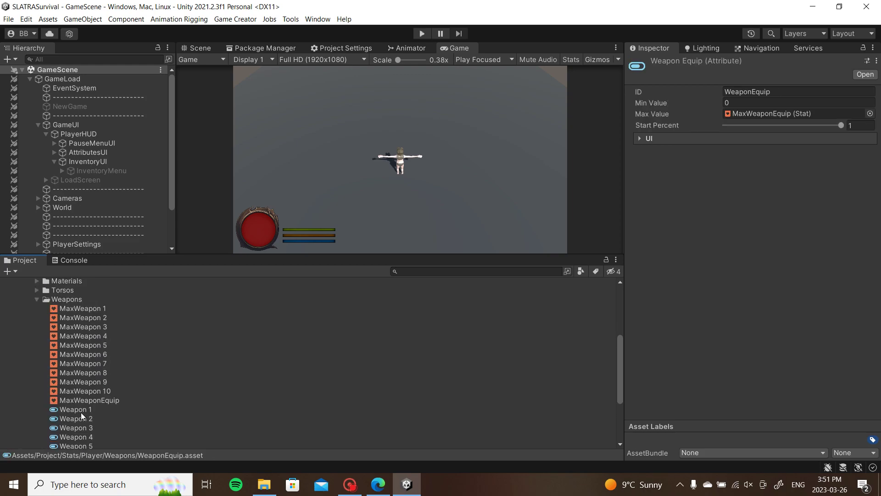
{"action": "scroll", "coordinate": [80, 412], "scroll_direction": "down", "scroll_amount": 4}
{"action": "left_click", "coordinate": [94, 341]}
{"action": "scroll", "coordinate": [90, 345], "scroll_direction": "up", "scroll_amount": 6}
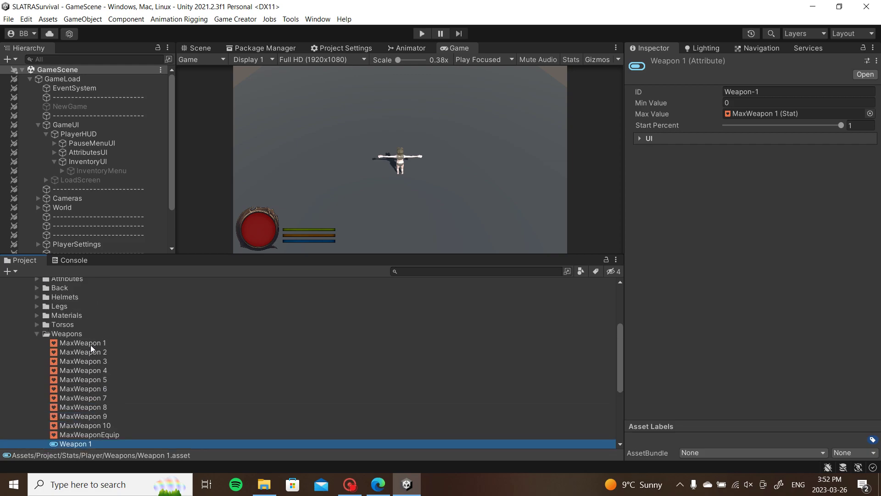
{"action": "left_click", "coordinate": [90, 344]}
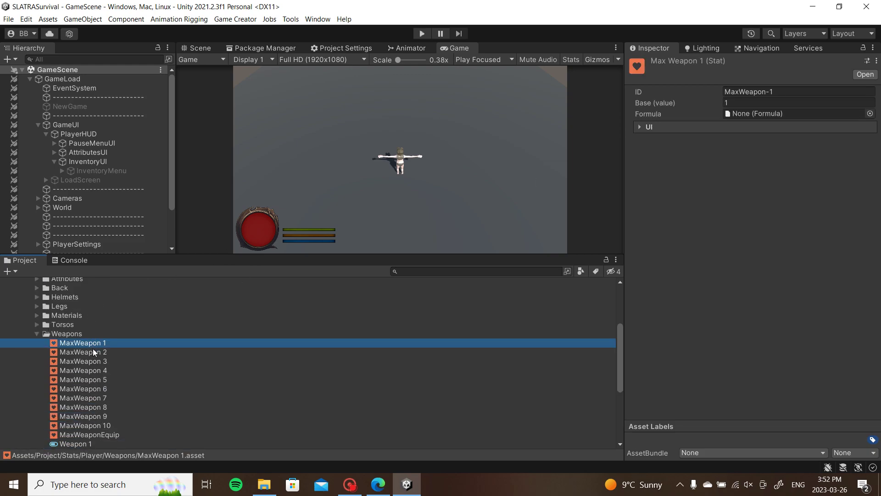
{"action": "scroll", "coordinate": [89, 347], "scroll_direction": "down", "scroll_amount": 3}
{"action": "left_click", "coordinate": [89, 374]}
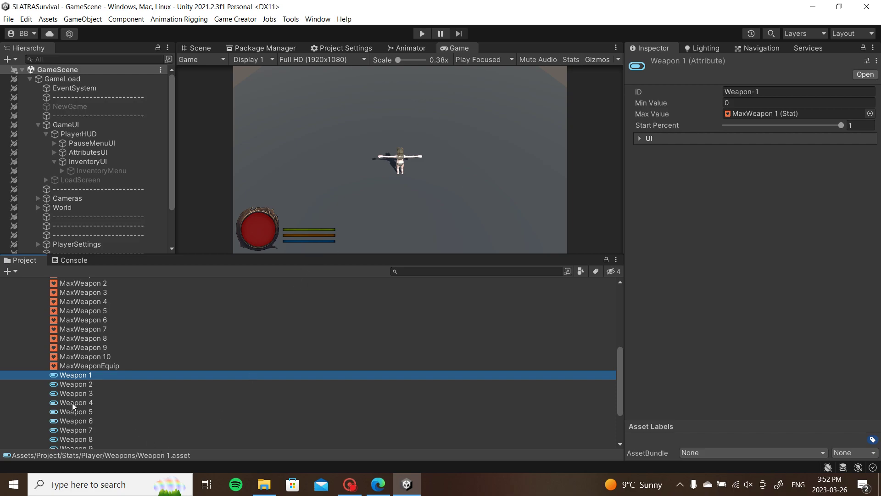
{"action": "scroll", "coordinate": [74, 399], "scroll_direction": "down", "scroll_amount": 3}
Collapse the Weapons, Player and Stats folders in the project assets
{"action": "scroll", "coordinate": [65, 392], "scroll_direction": "up", "scroll_amount": 9}
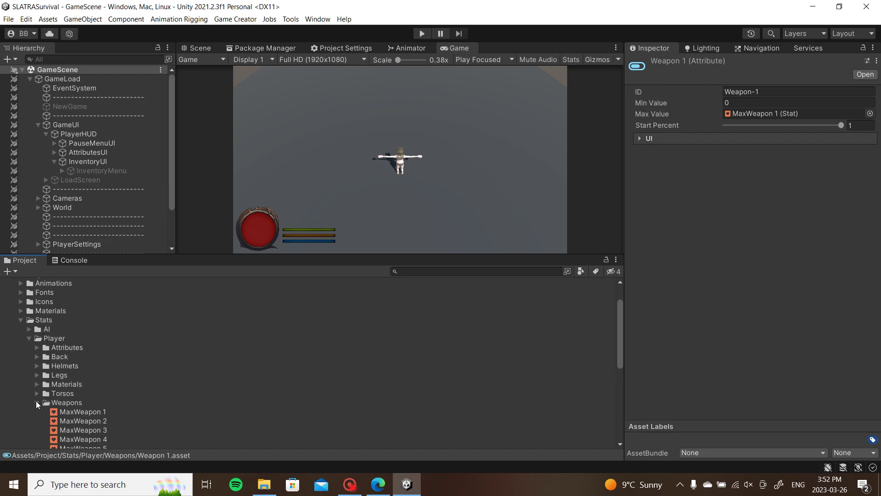
{"action": "left_click", "coordinate": [38, 403]}
{"action": "left_click", "coordinate": [28, 338]}
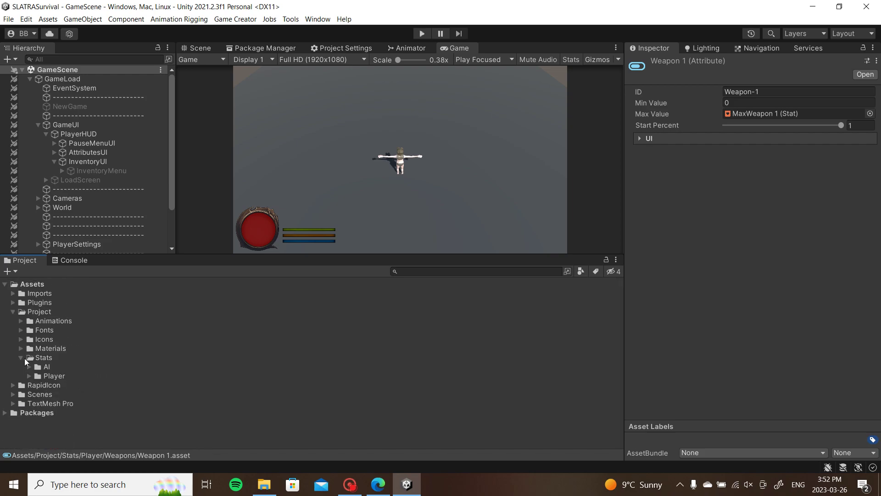
{"action": "left_click", "coordinate": [21, 358]}
{"action": "left_click", "coordinate": [358, 489]}
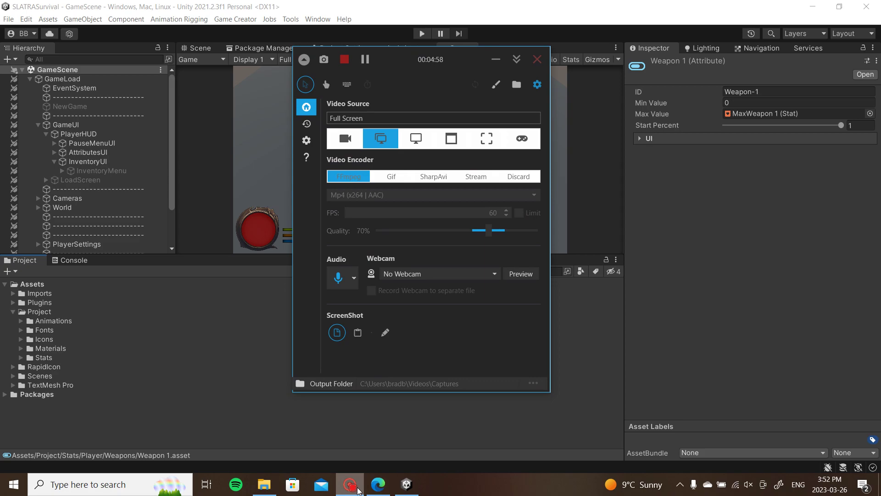
{"action": "left_click", "coordinate": [357, 490]}
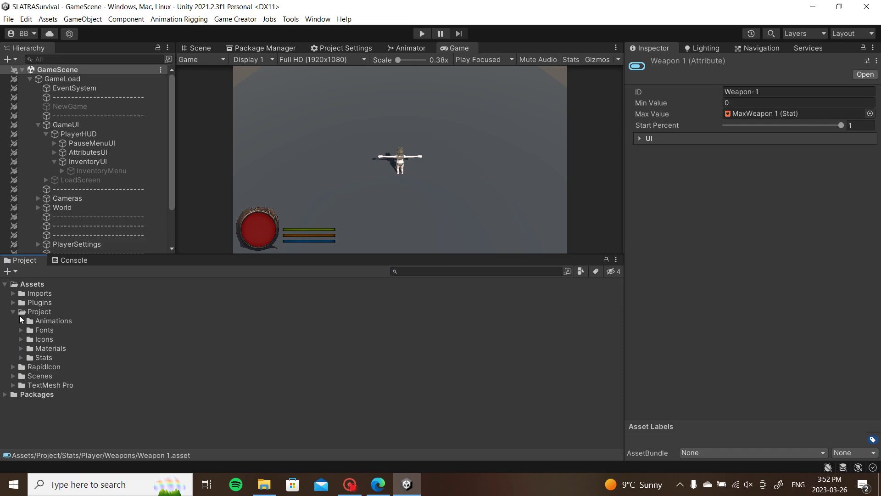
Expand the Stats and Player folders again, and look briefly into the Attributes and Back folders, closing each
{"action": "left_click", "coordinate": [21, 359]}
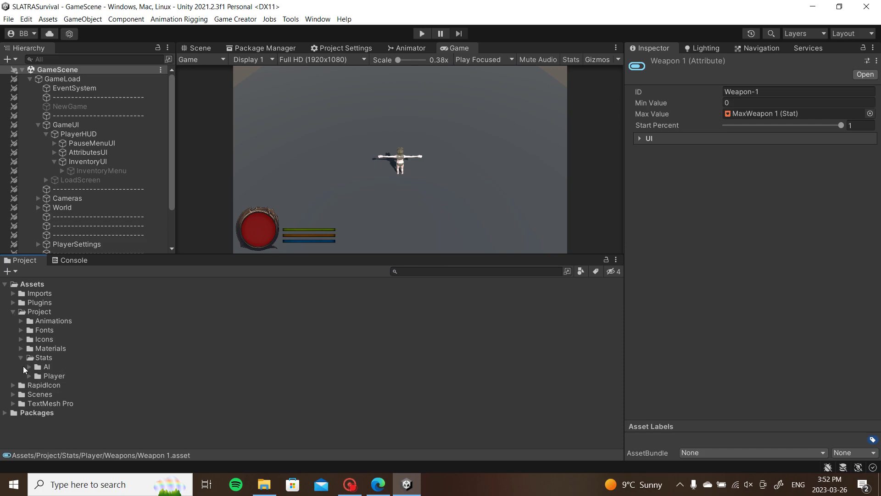
{"action": "left_click", "coordinate": [29, 377]}
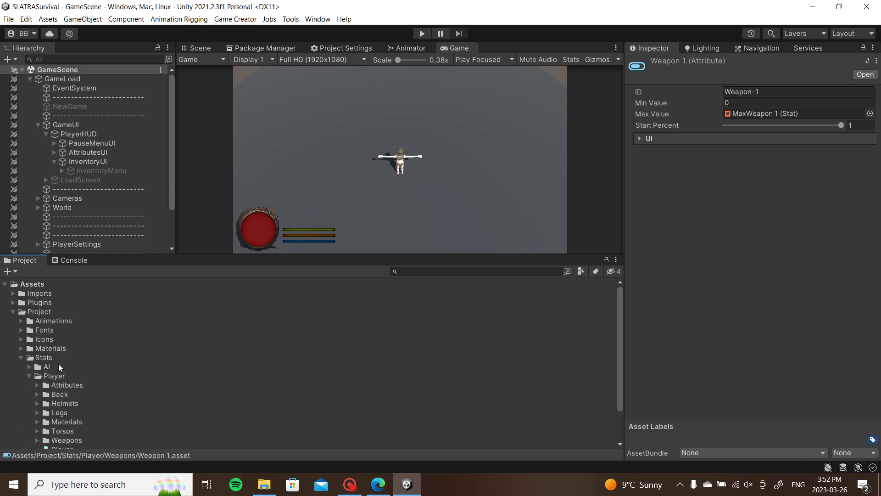
{"action": "scroll", "coordinate": [89, 346], "scroll_direction": "down", "scroll_amount": 2}
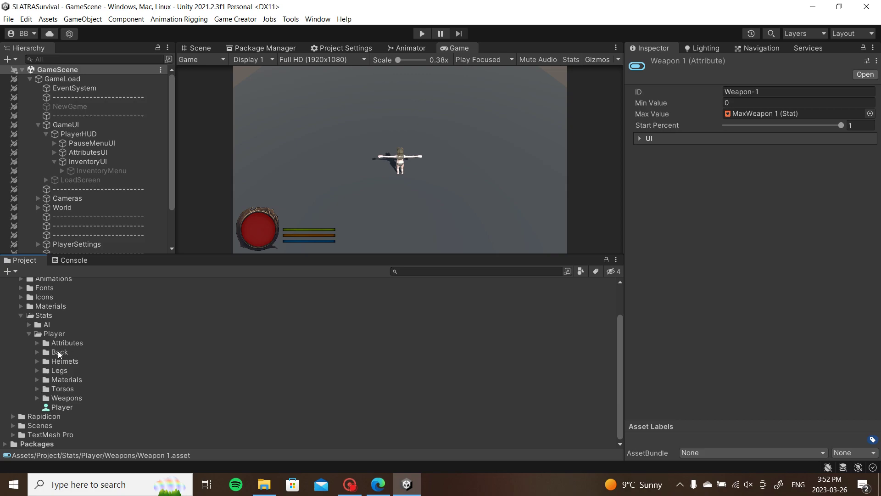
{"action": "left_click", "coordinate": [37, 343]}
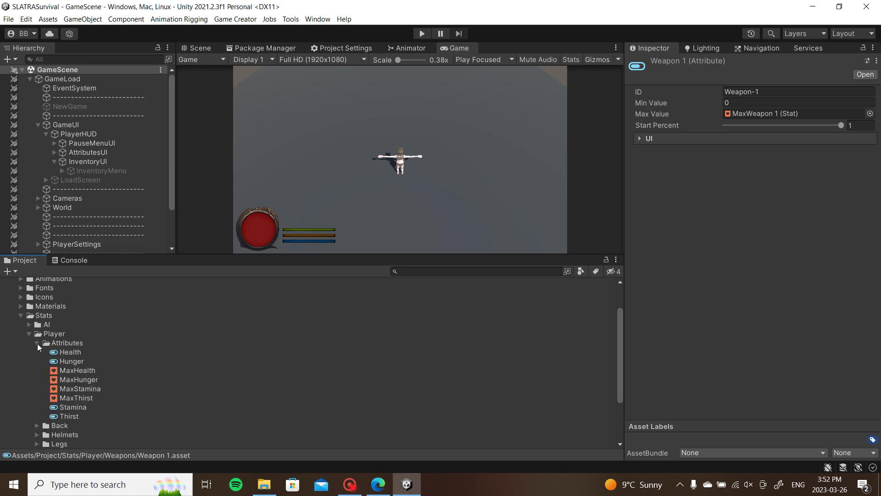
{"action": "left_click", "coordinate": [37, 344]}
{"action": "left_click", "coordinate": [38, 352]}
{"action": "left_click", "coordinate": [37, 351]}
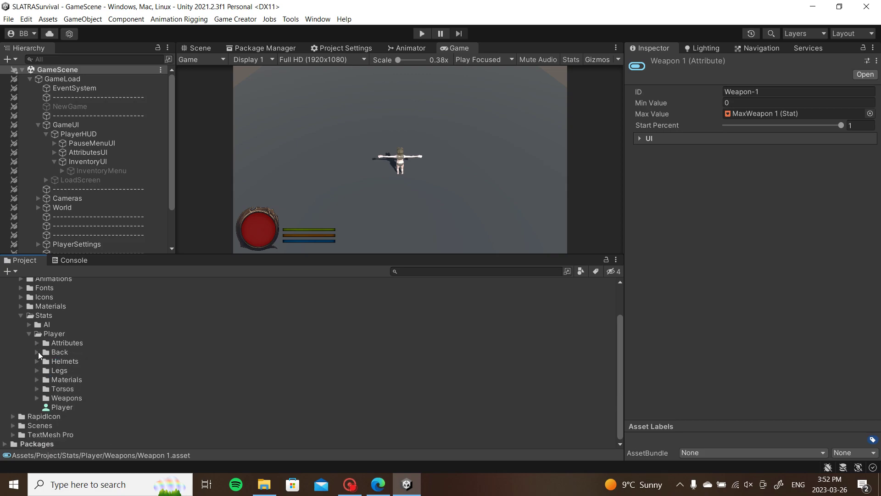
Expand the Back folder and inspect the MaxBack 1 stat and the Back 1 and Back 0 attributes
{"action": "left_click", "coordinate": [38, 351]}
{"action": "scroll", "coordinate": [96, 356], "scroll_direction": "down", "scroll_amount": 5}
{"action": "scroll", "coordinate": [96, 357], "scroll_direction": "up", "scroll_amount": 4}
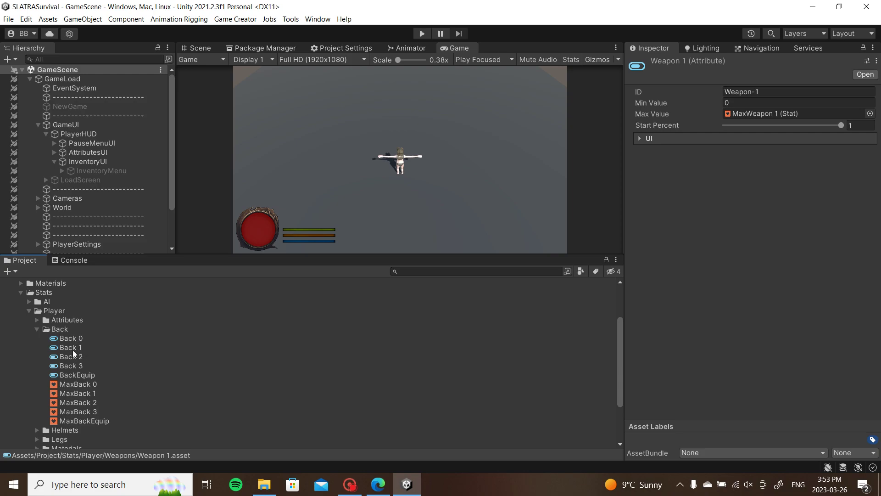
{"action": "left_click", "coordinate": [89, 393]}
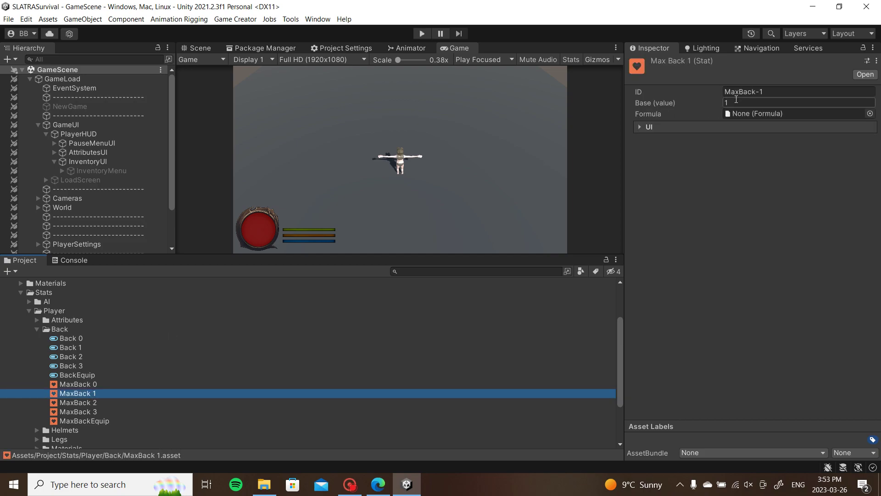
{"action": "left_click", "coordinate": [73, 347]}
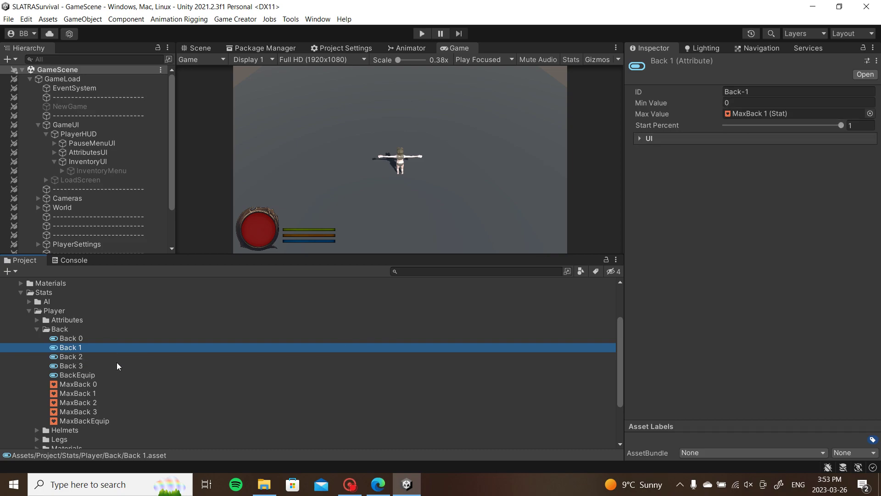
{"action": "left_click", "coordinate": [80, 338]}
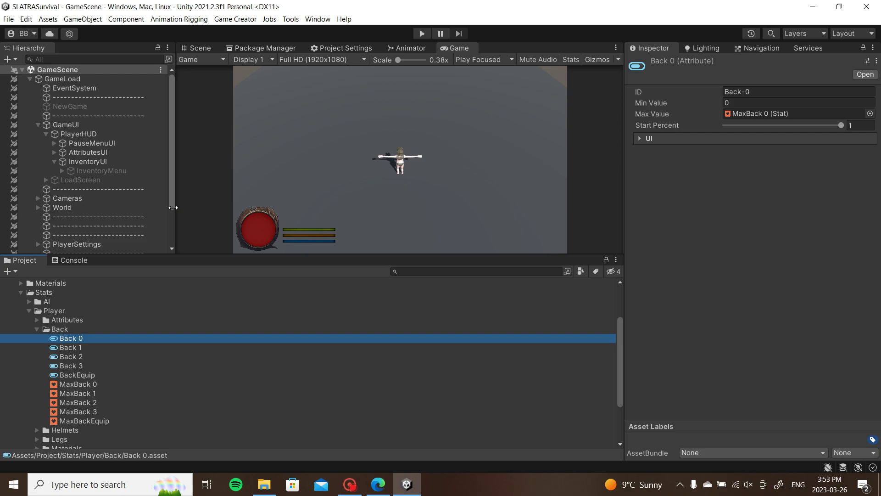
{"action": "left_click", "coordinate": [316, 132]}
Collapse the Back, Player, Stats and Project folders in the project assets
{"action": "left_click", "coordinate": [37, 329]}
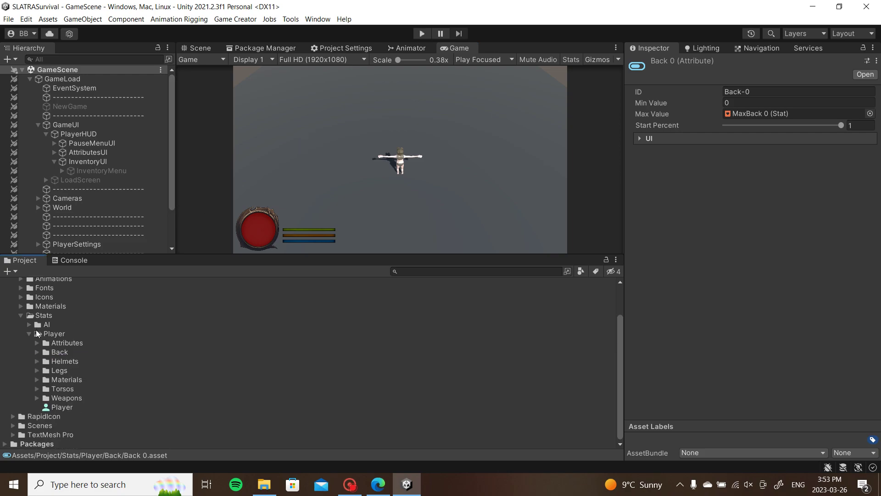
{"action": "left_click", "coordinate": [29, 338]}
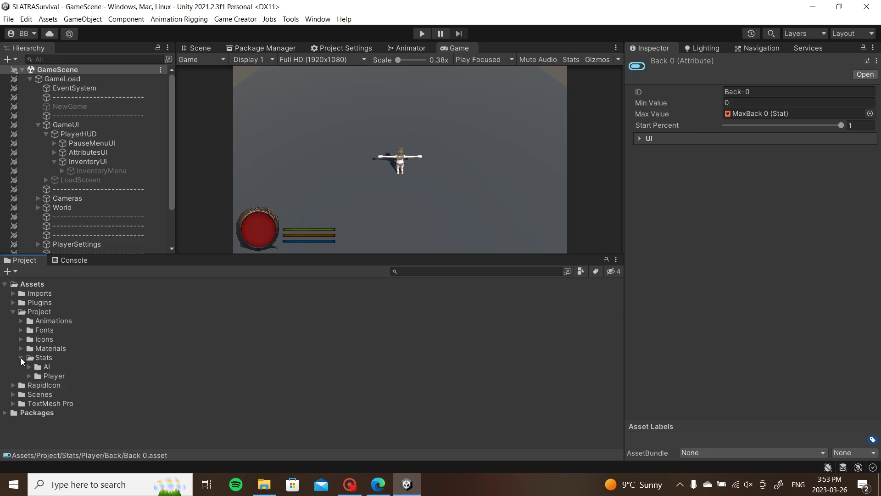
{"action": "left_click", "coordinate": [20, 357]}
{"action": "left_click", "coordinate": [13, 312]}
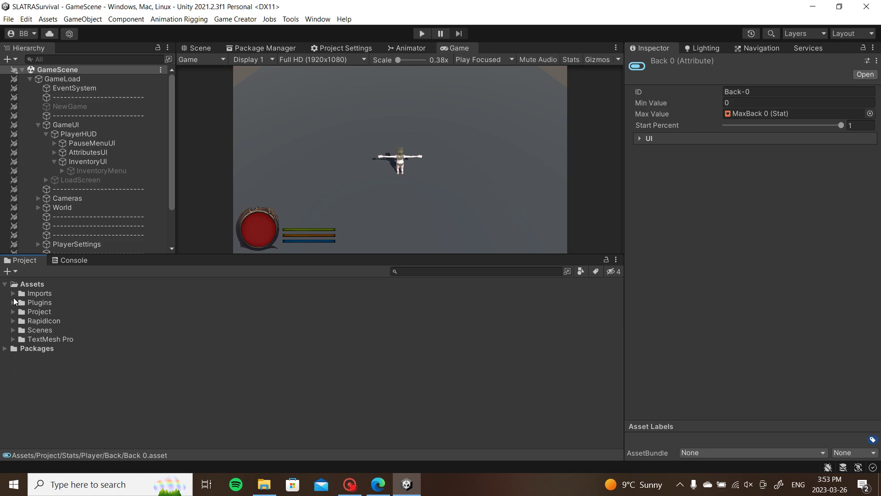
Collapse InventoryUI in the scene hierarchy and enlarge the Game view by shrinking the Project window's height
{"action": "left_click", "coordinate": [54, 161]}
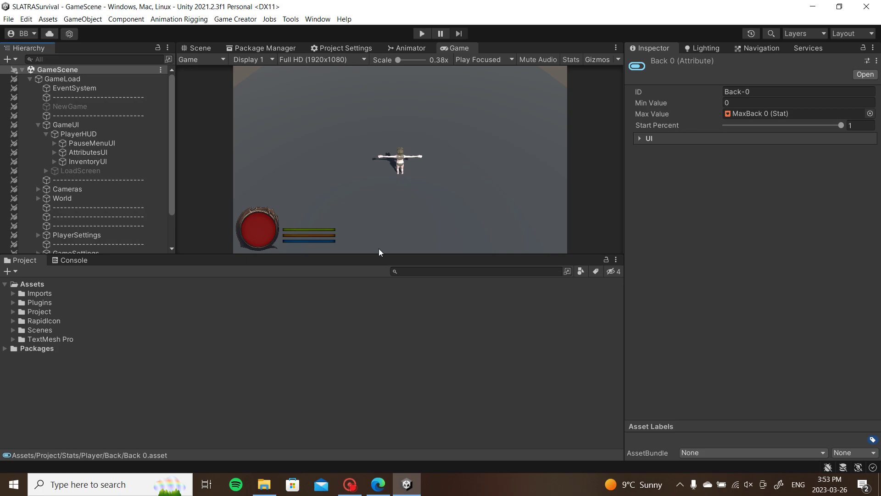
{"action": "left_click_drag", "start_coordinate": [380, 255], "coordinate": [371, 314]}
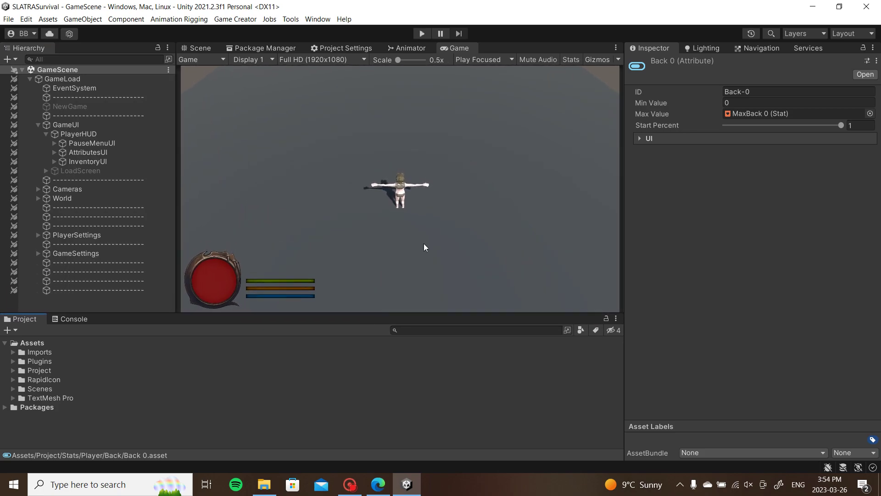